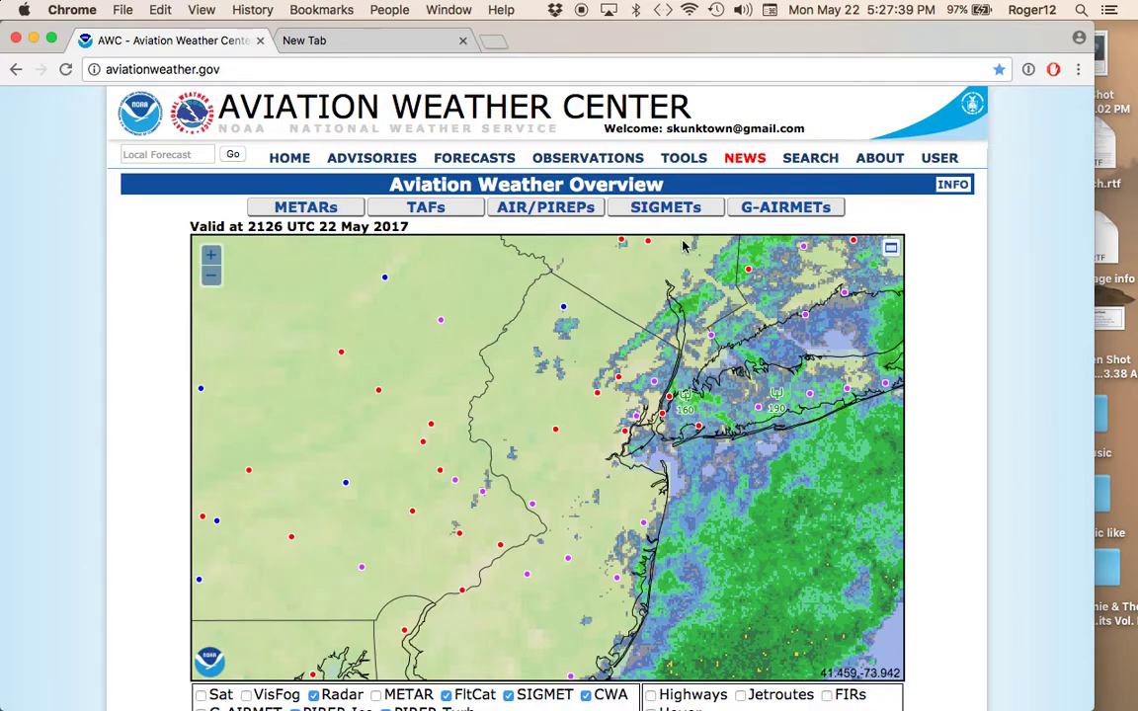
- Scroll the overview map and toggle the flight-category station dots off and back on
mouse_move(835, 179)
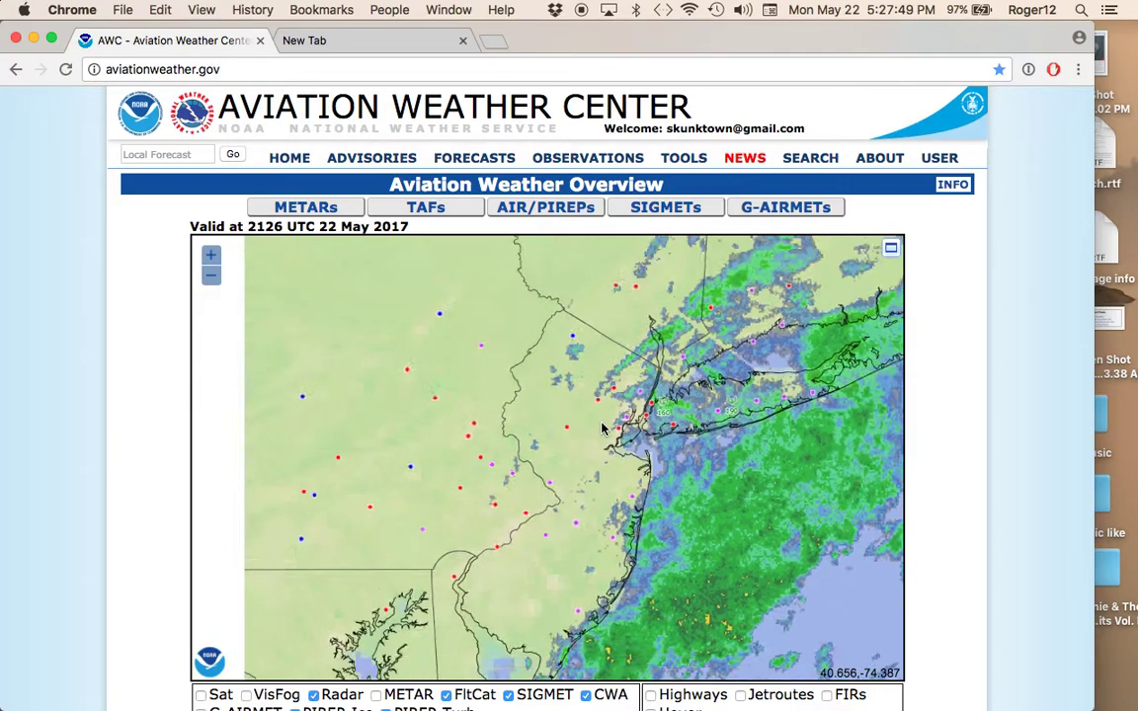
scroll(601, 427, "down", 3)
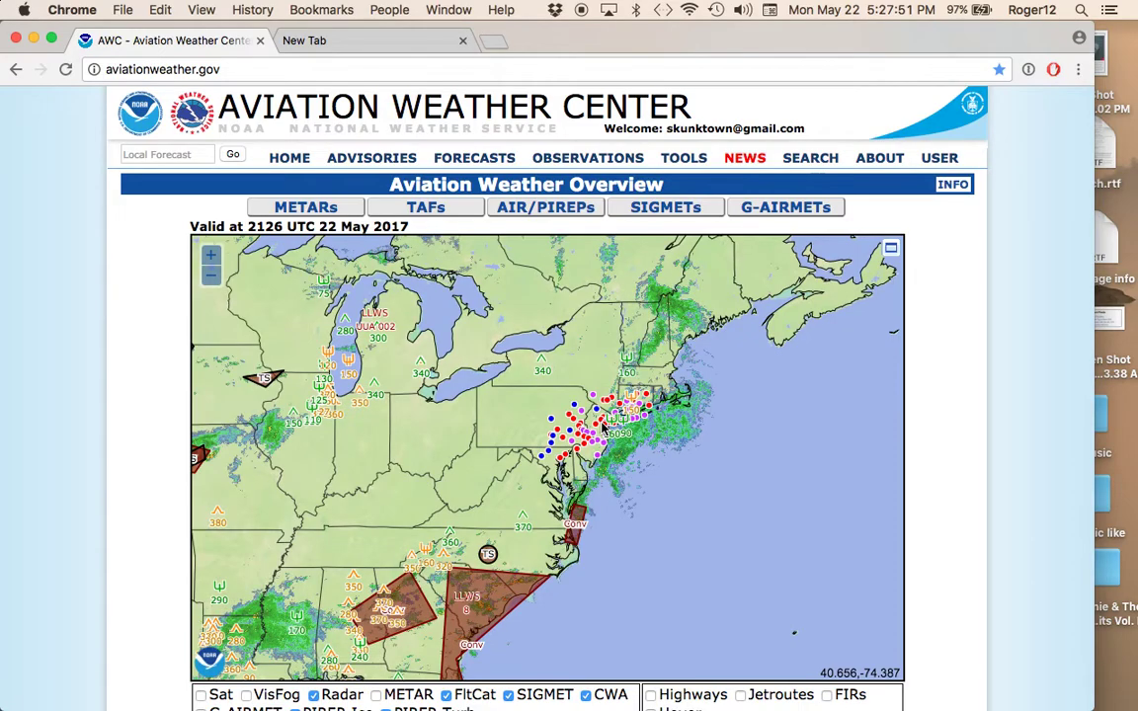
scroll(602, 427, "up", 3)
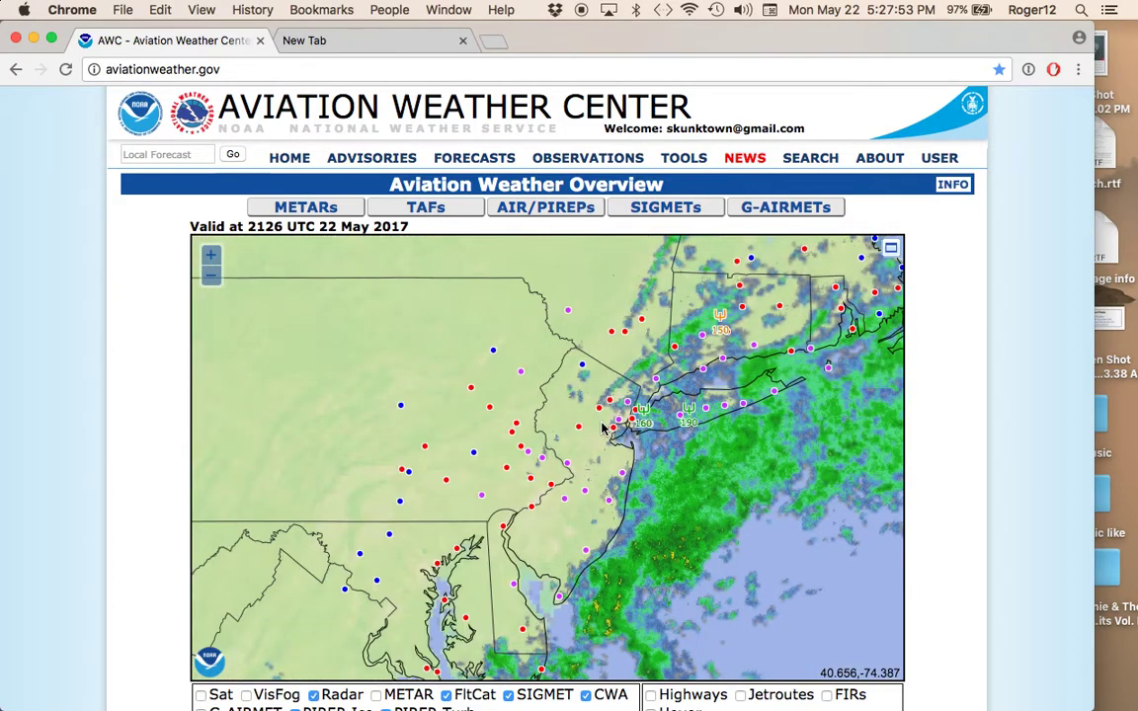
scroll(601, 427, "up", 2)
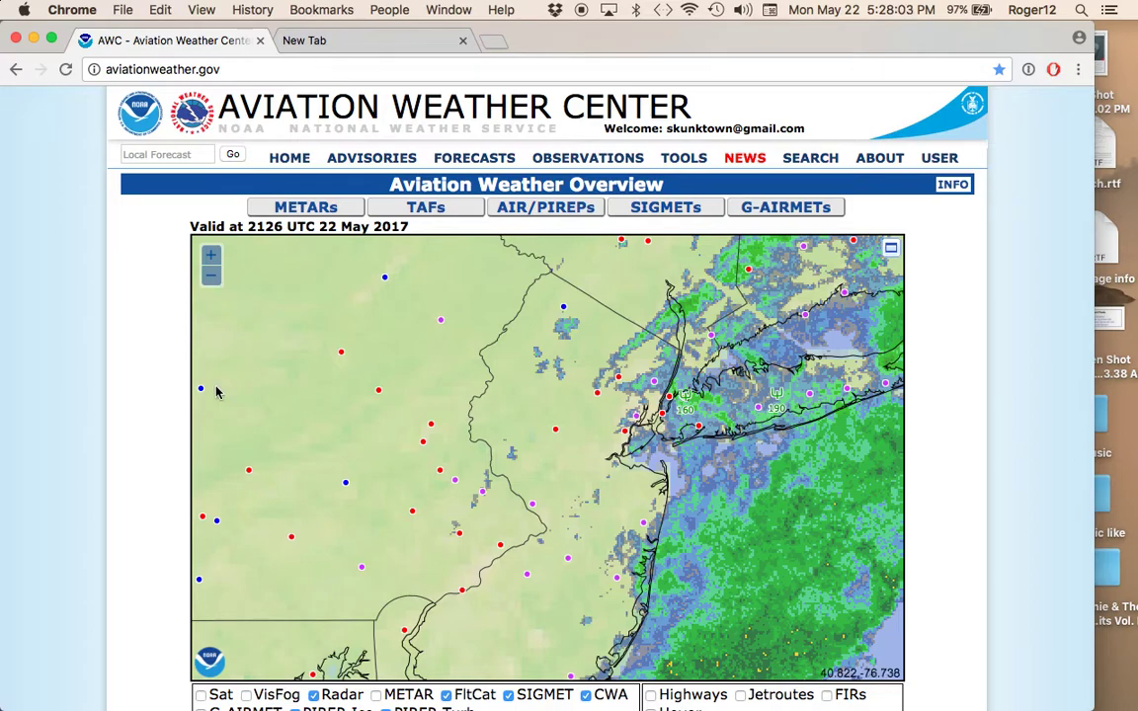
scroll(173, 401, "down", 1)
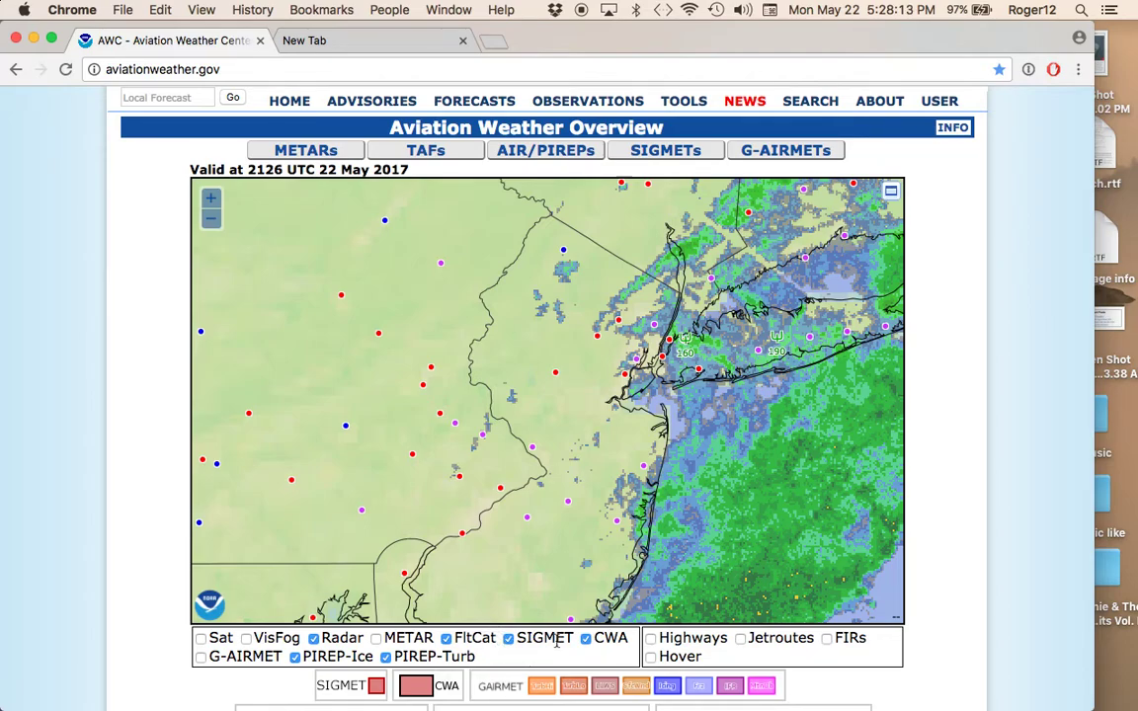
left_click(447, 640)
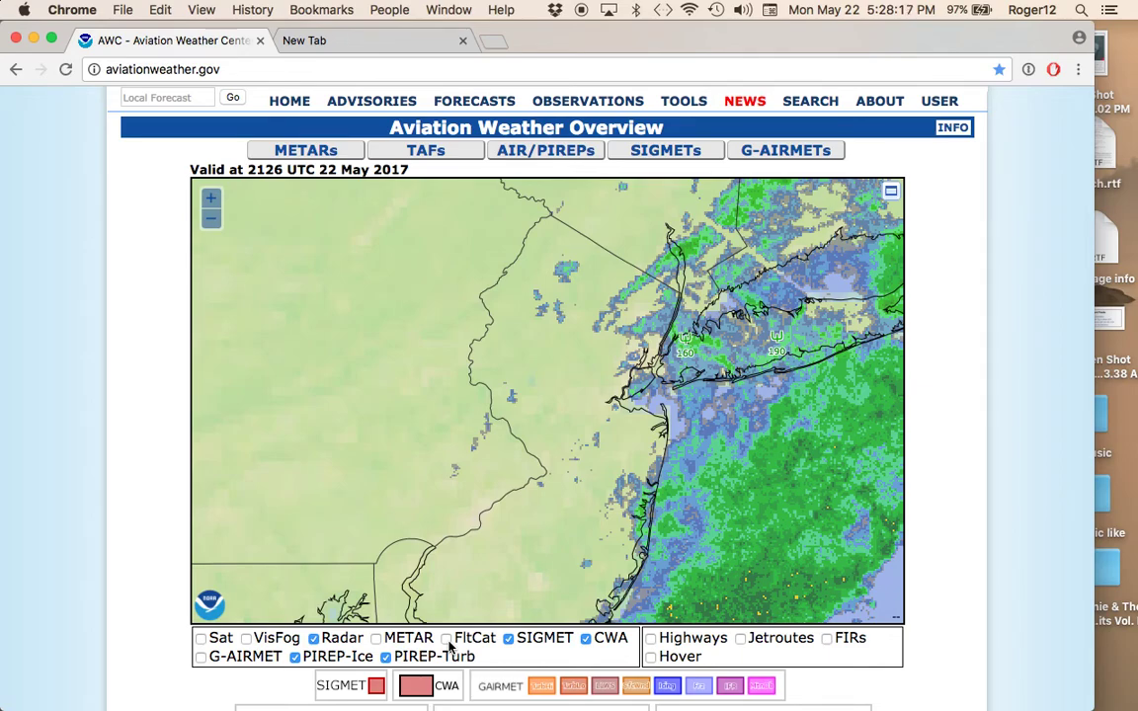
left_click(447, 640)
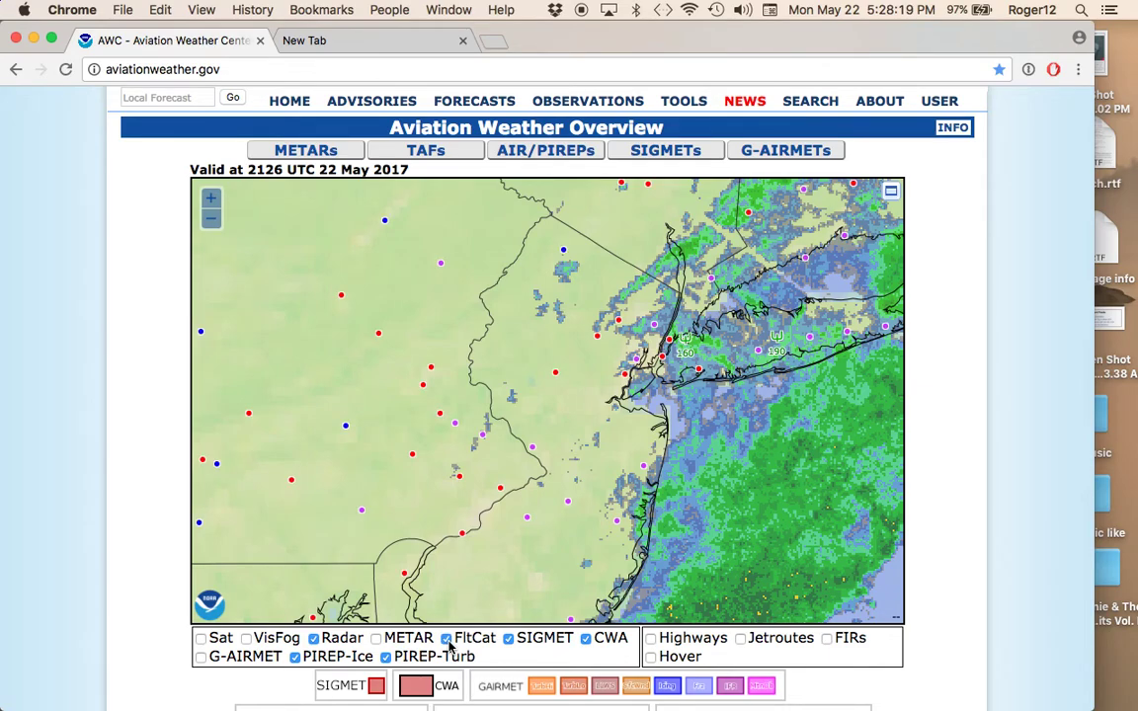
- Toggle the radar precipitation overlay off and back on, then scroll back to the top
scroll(166, 553, "down", 3)
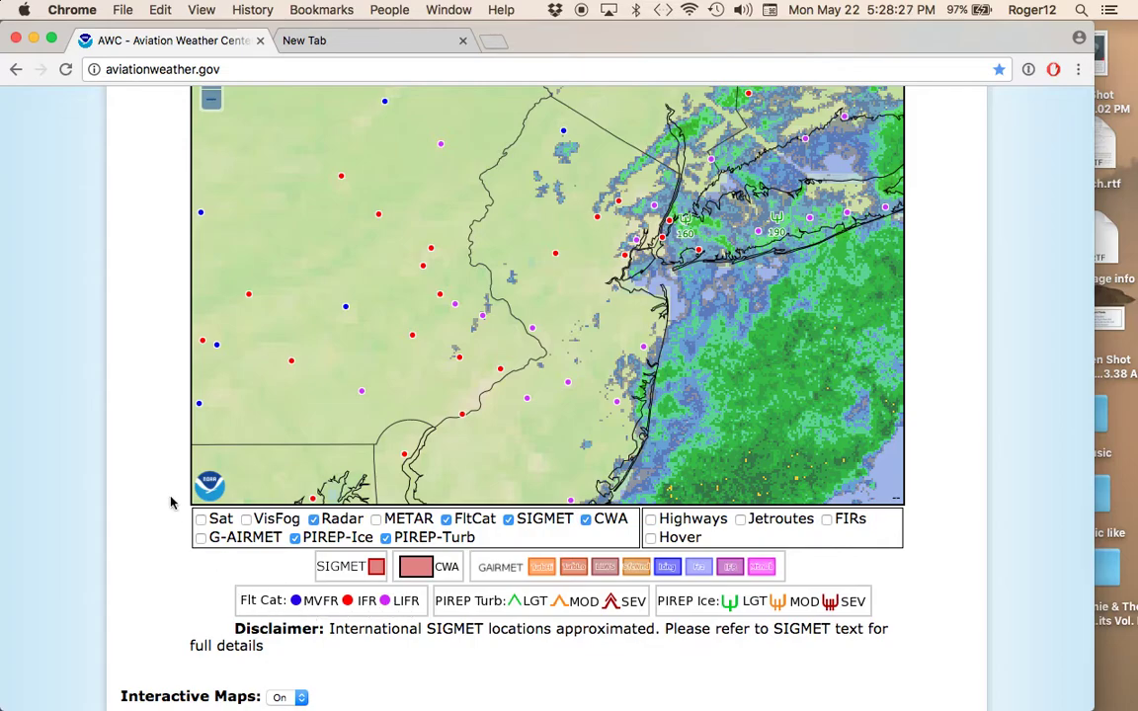
scroll(157, 523, "up", 1)
scroll(156, 524, "up", 5)
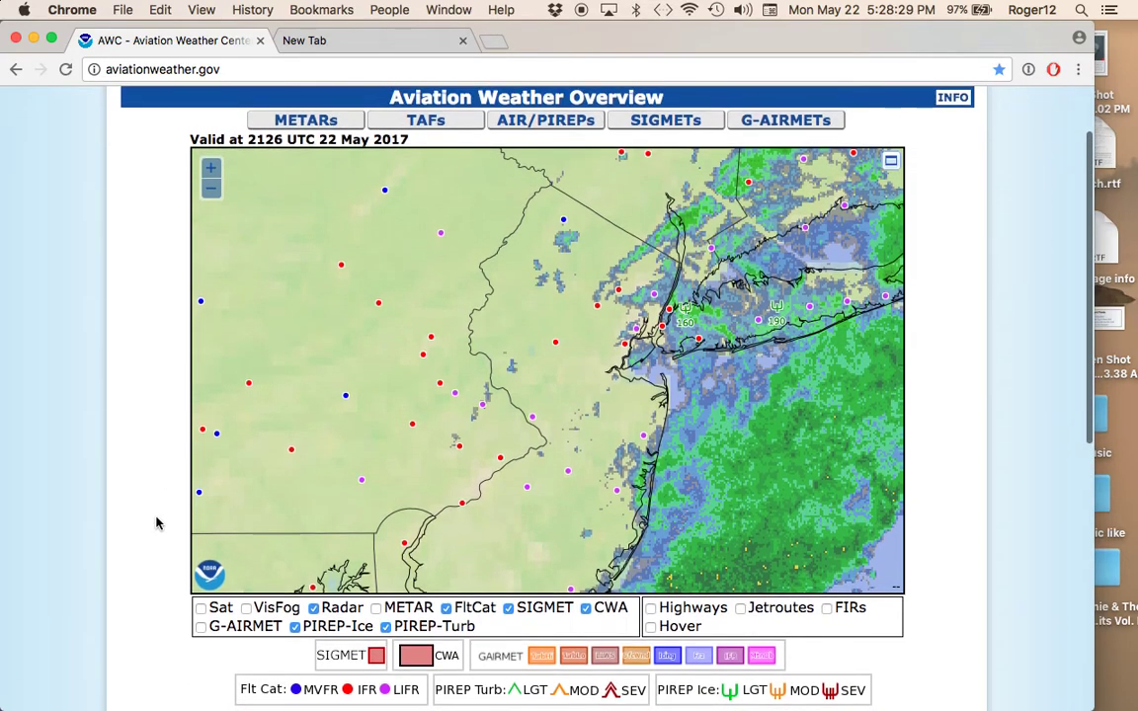
left_click(313, 609)
left_click(313, 609)
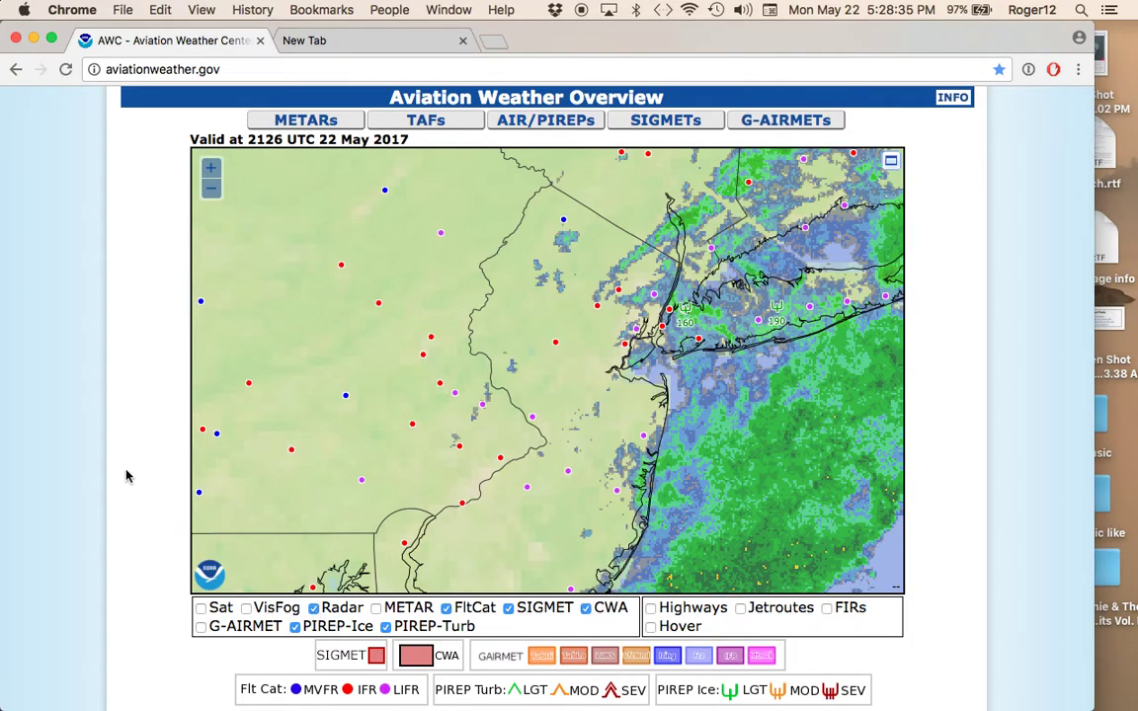
scroll(125, 474, "up", 3)
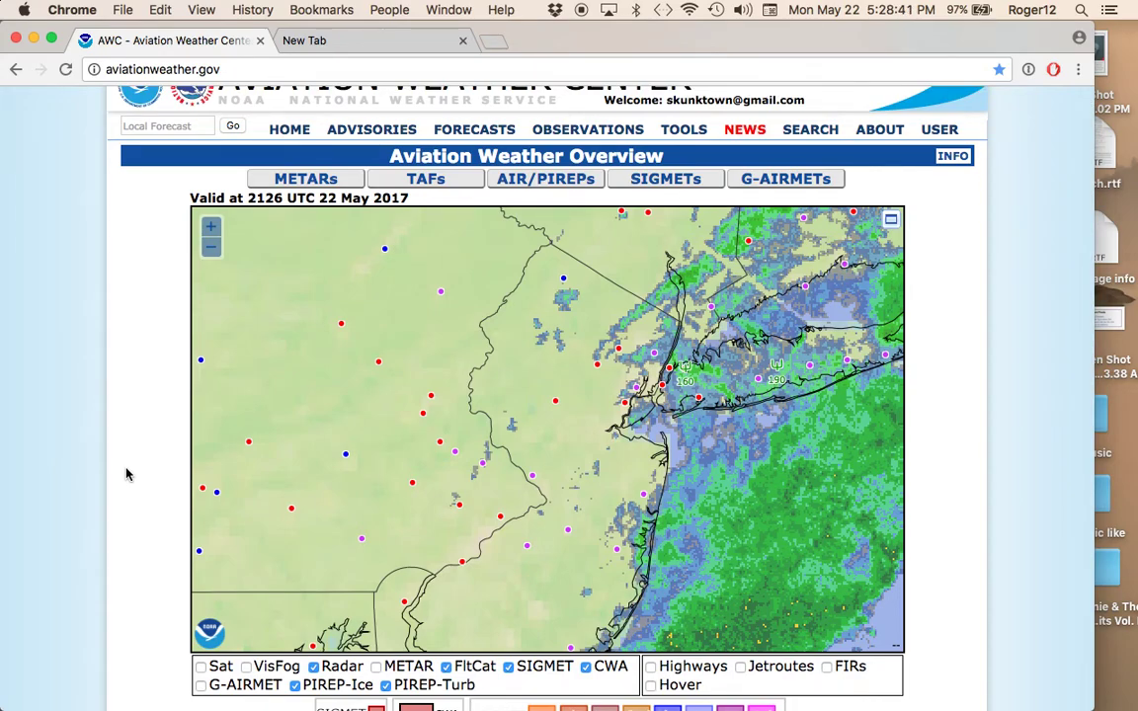
scroll(126, 474, "up", 1)
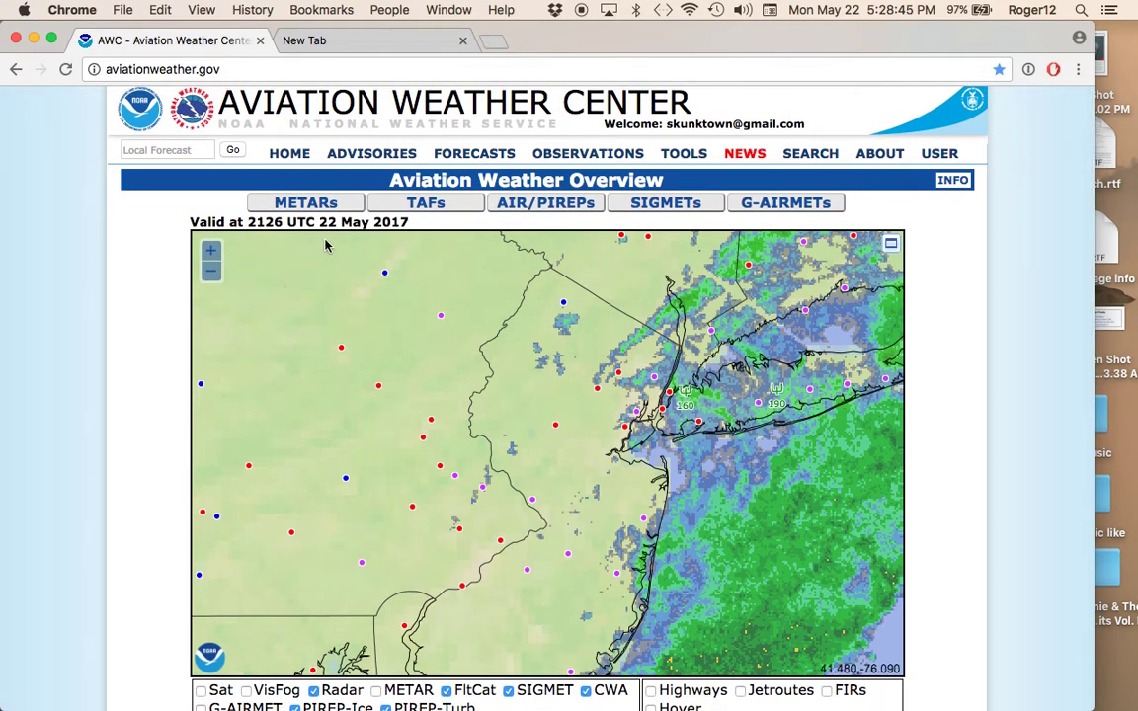
- View the KSMQ METAR on the METARs map, then return to the overview and load the TAF map
left_click(330, 205)
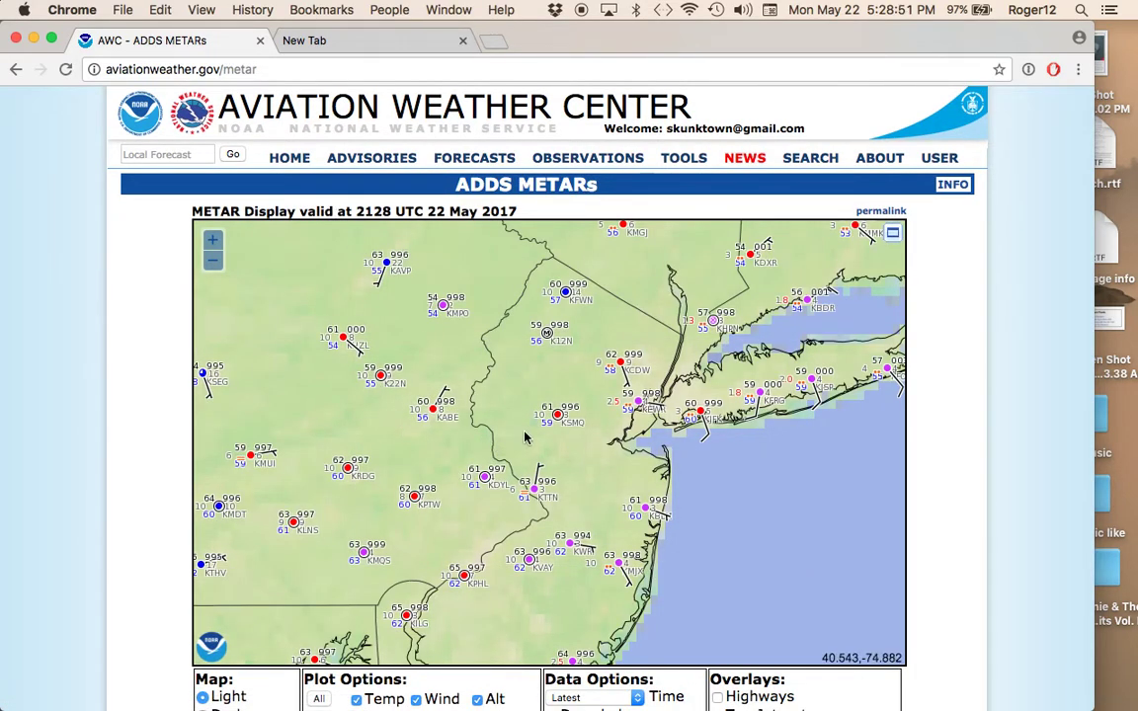
left_click(559, 421)
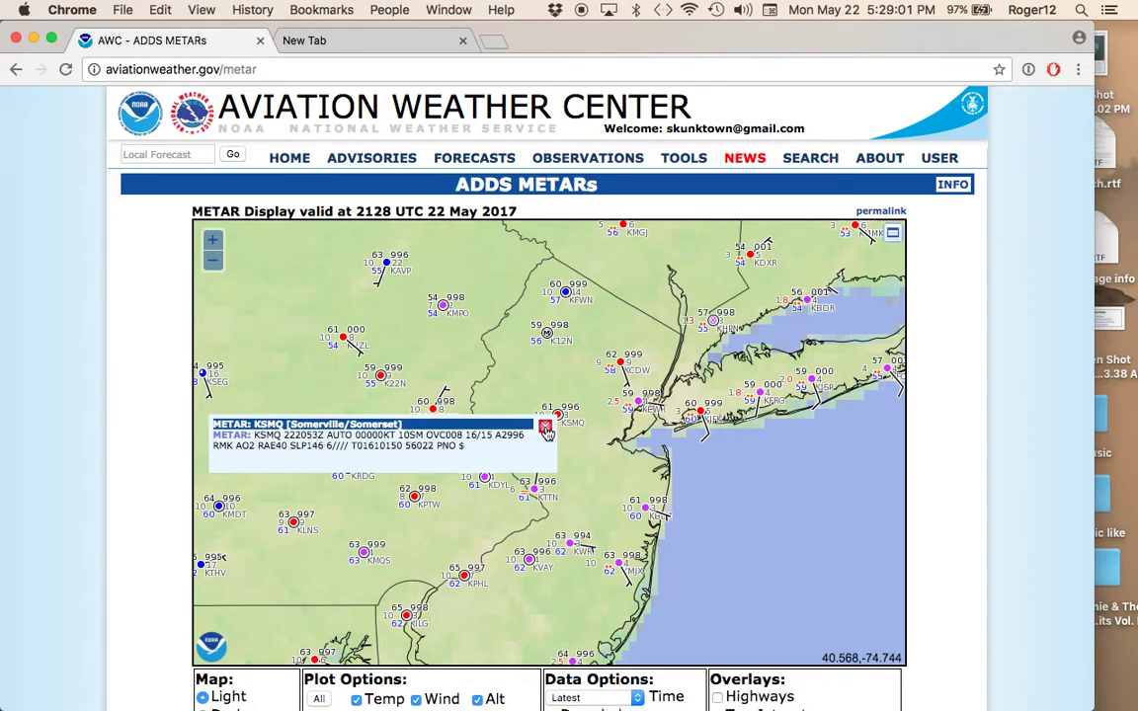
left_click(546, 428)
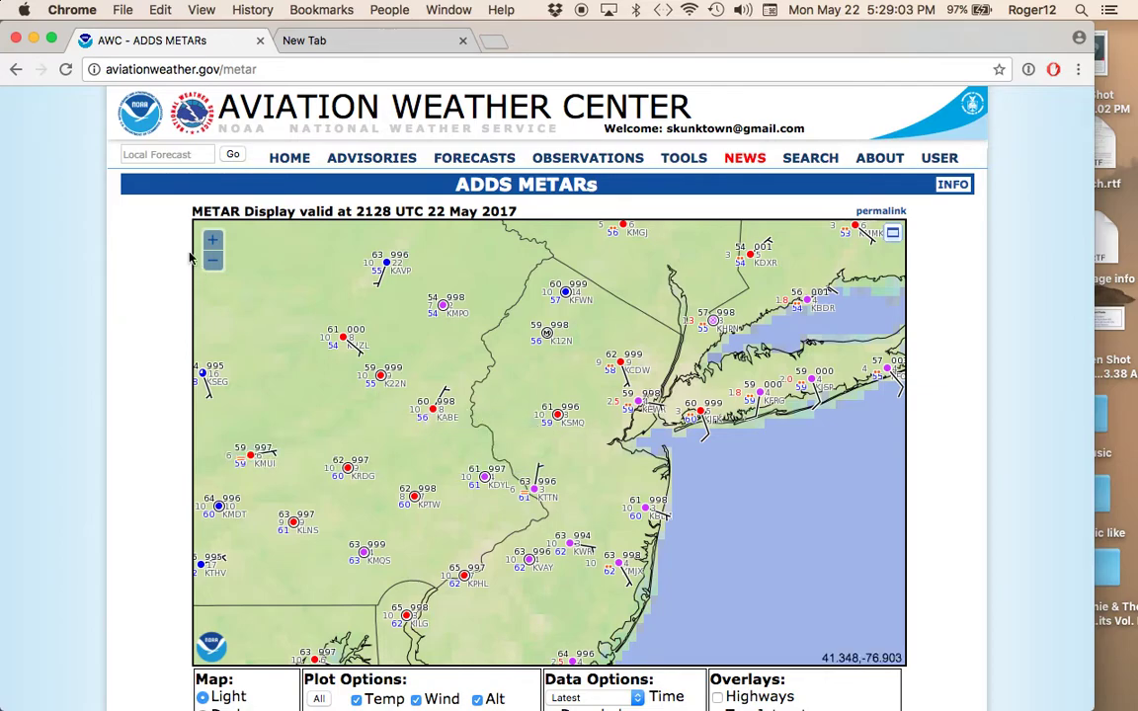
left_click(14, 71)
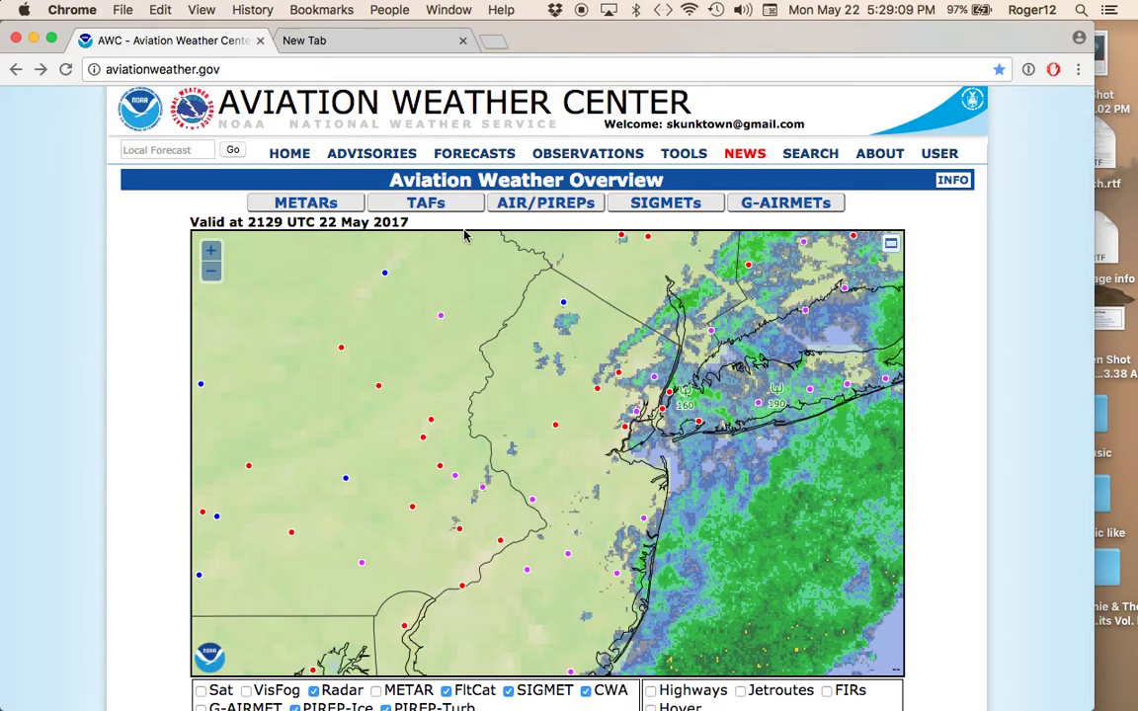
left_click(444, 205)
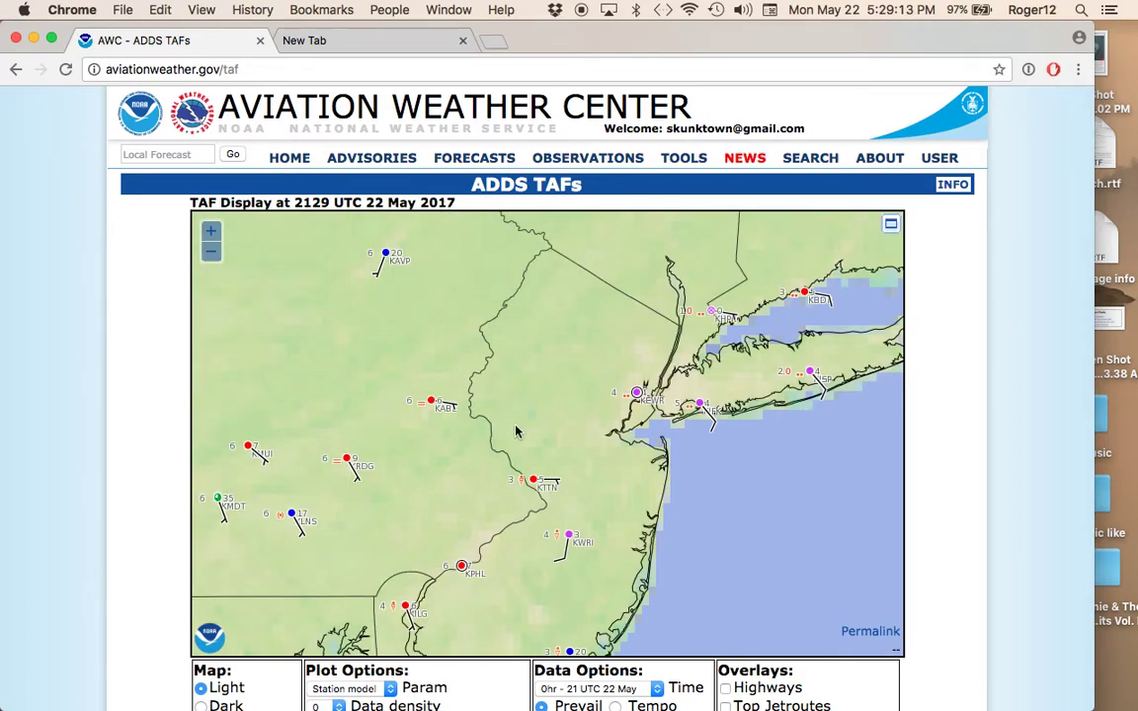
- View the Trenton KTTN TAF details, close them and return to the overview map
left_click(532, 480)
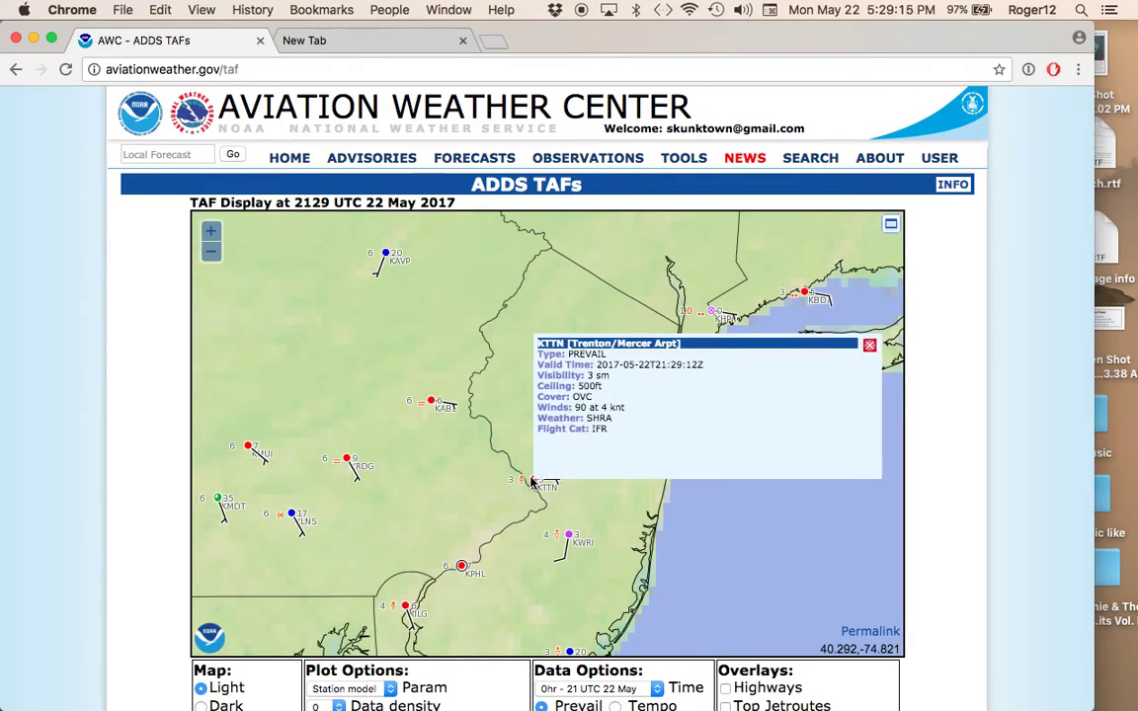
left_click(869, 345)
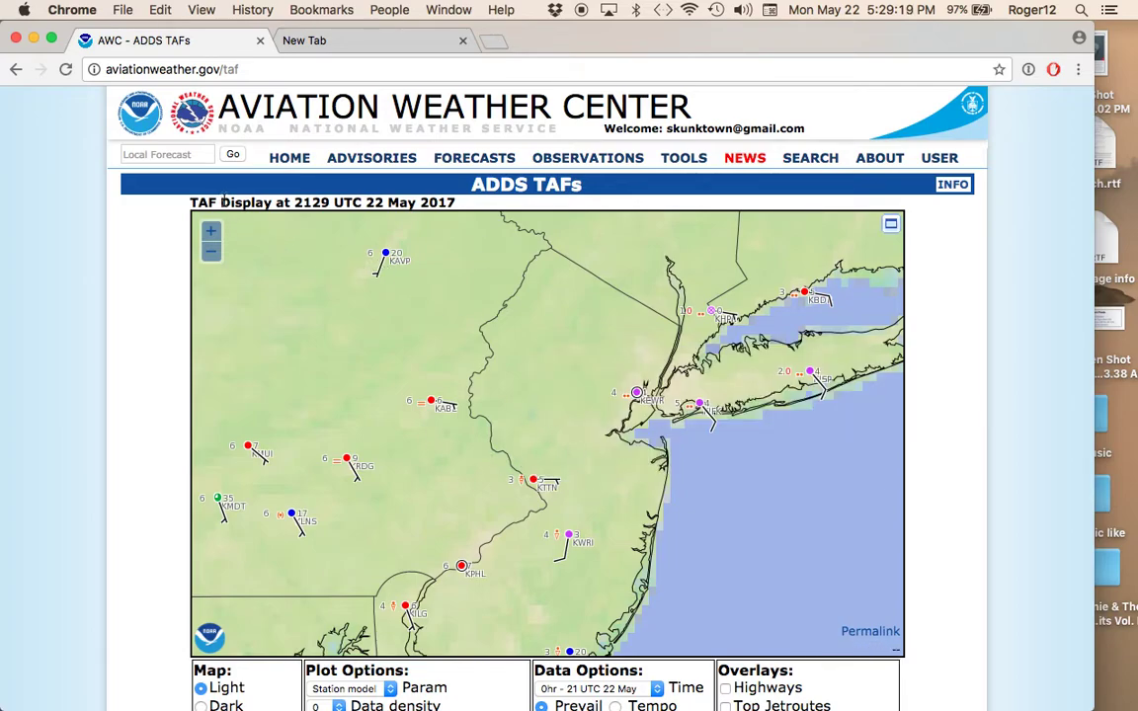
left_click(14, 69)
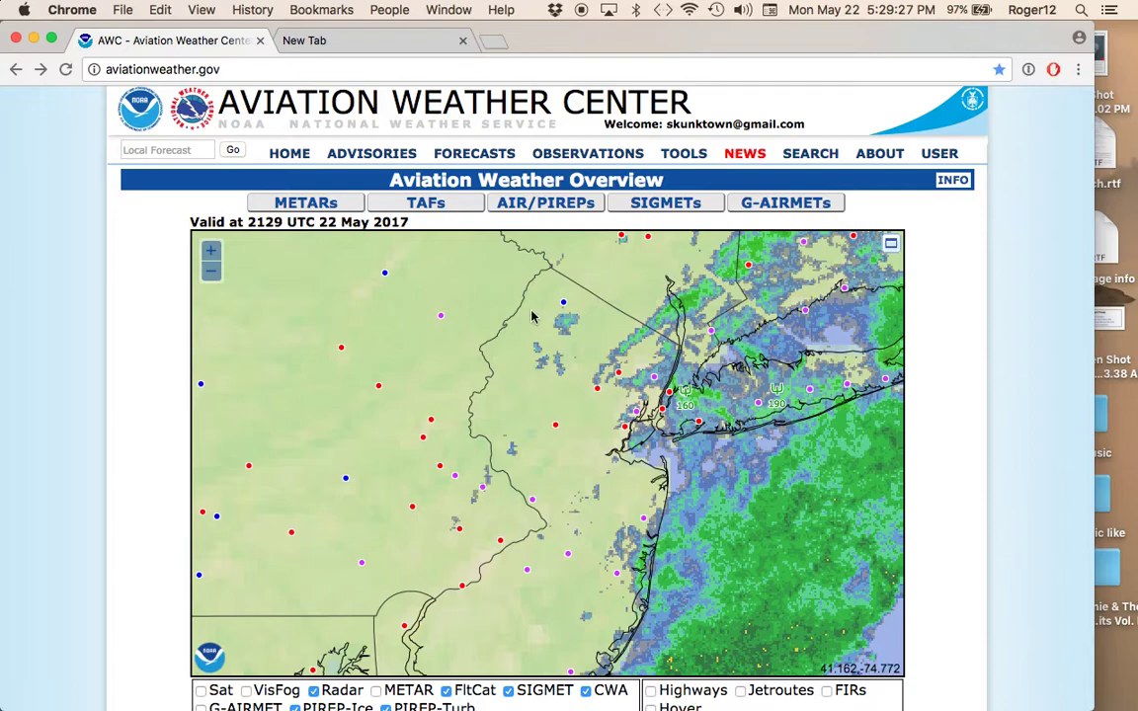
mouse_move(475, 149)
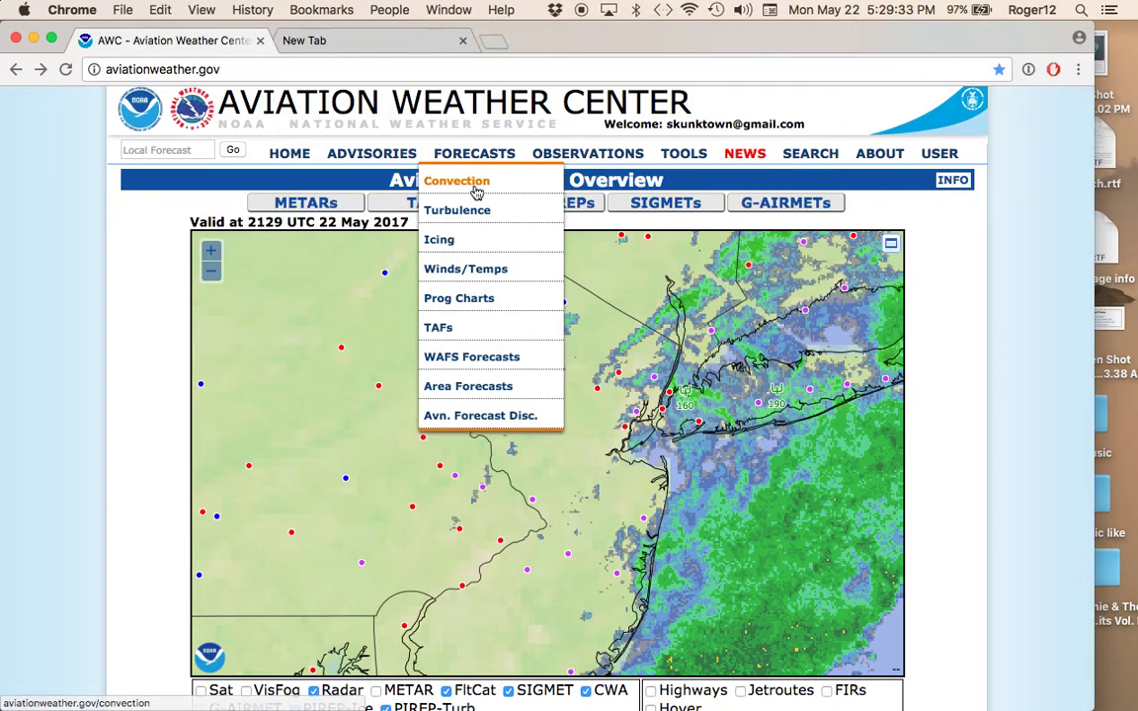
- Go to Prog Charts, pick the Area A chart, then open the Surface prog chart and list its times
left_click(456, 299)
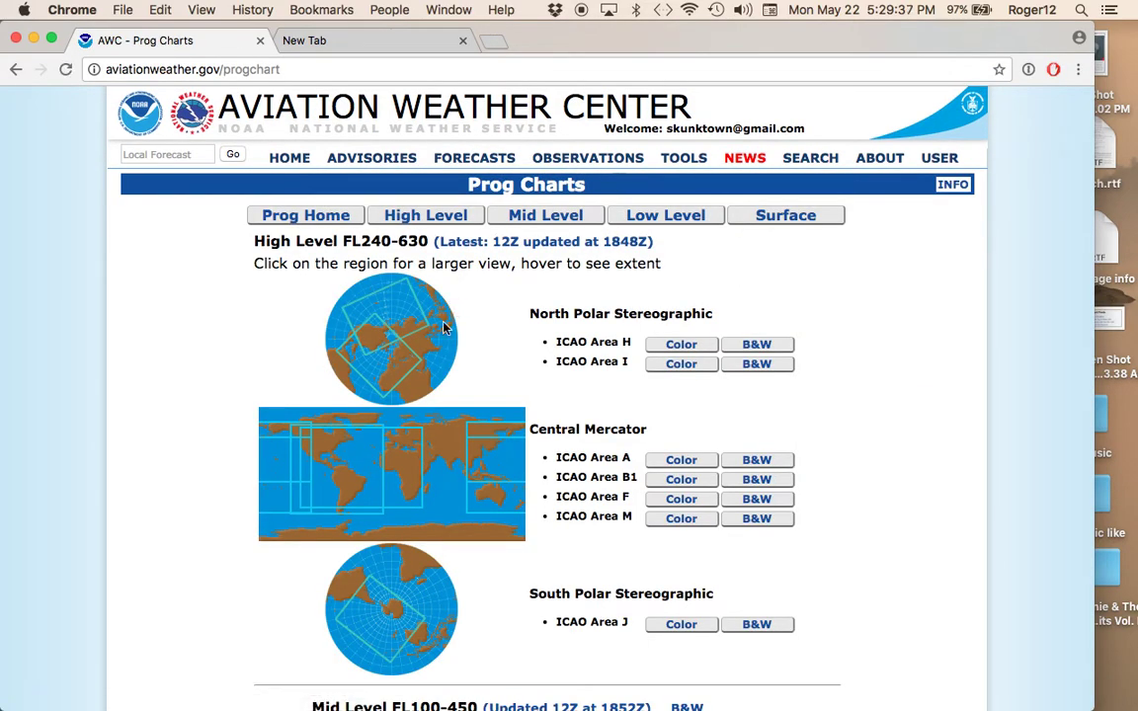
left_click(311, 458)
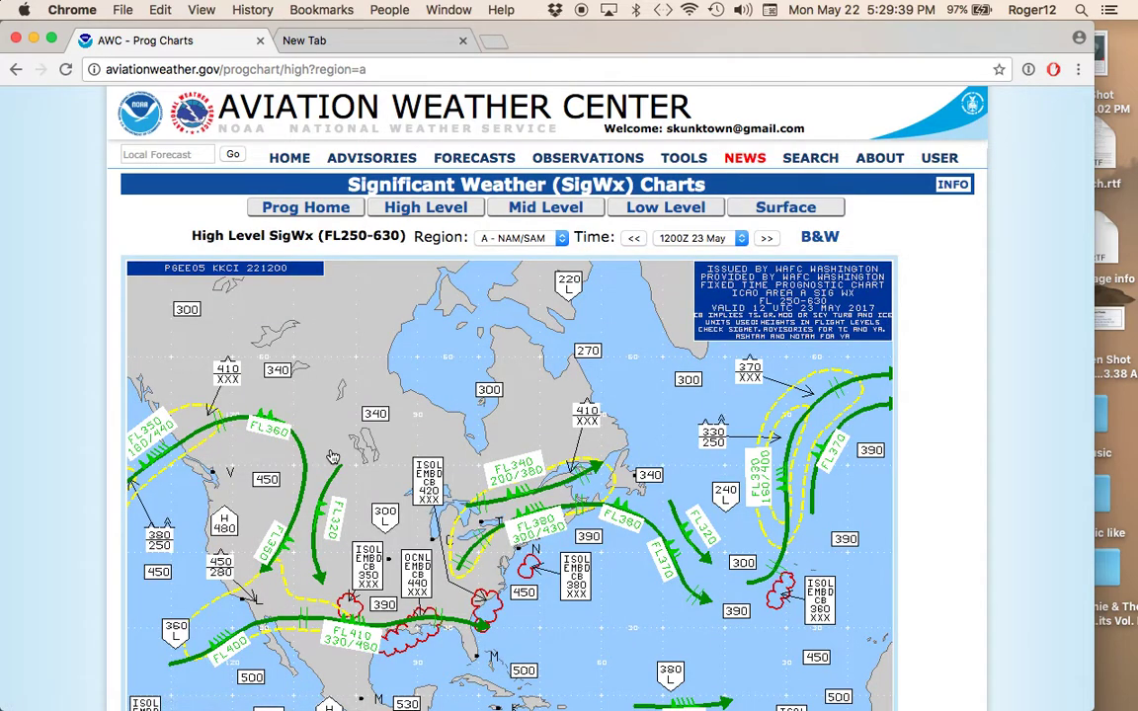
left_click(805, 217)
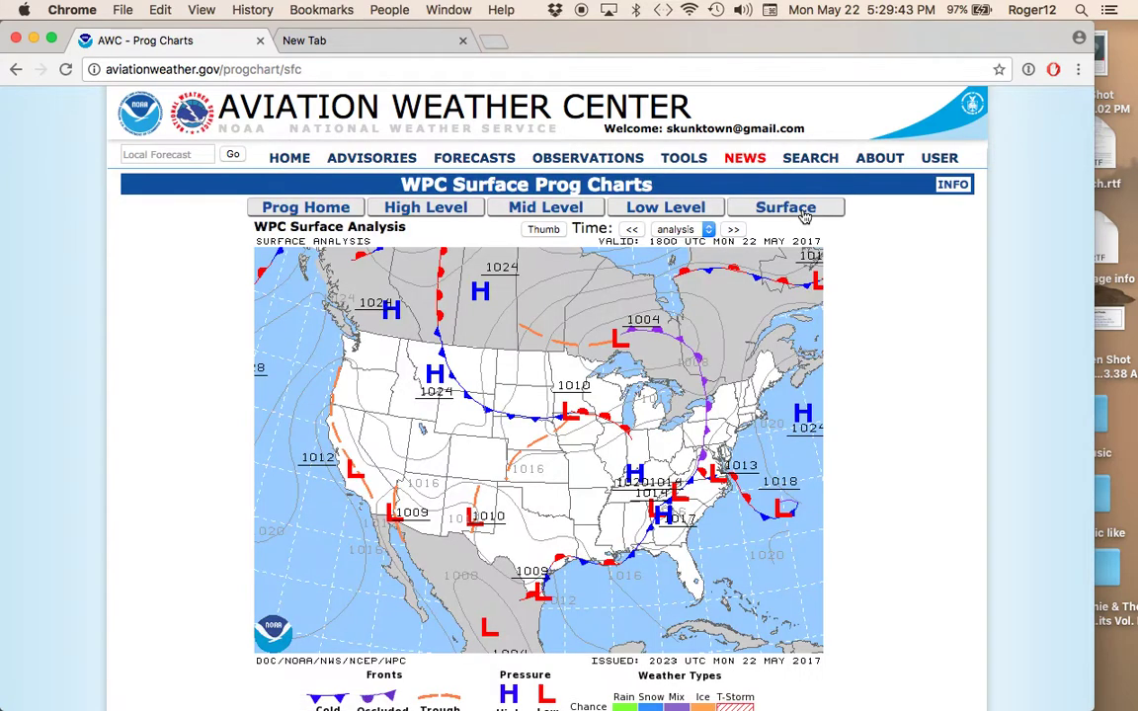
left_click(711, 232)
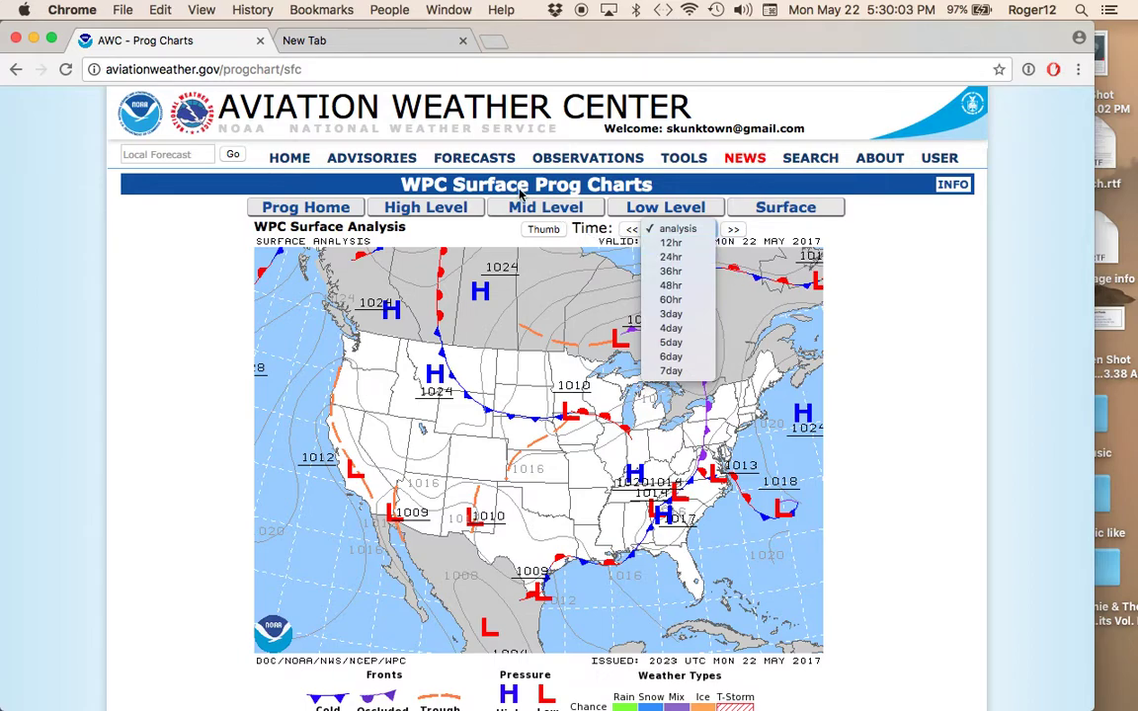
left_click(439, 150)
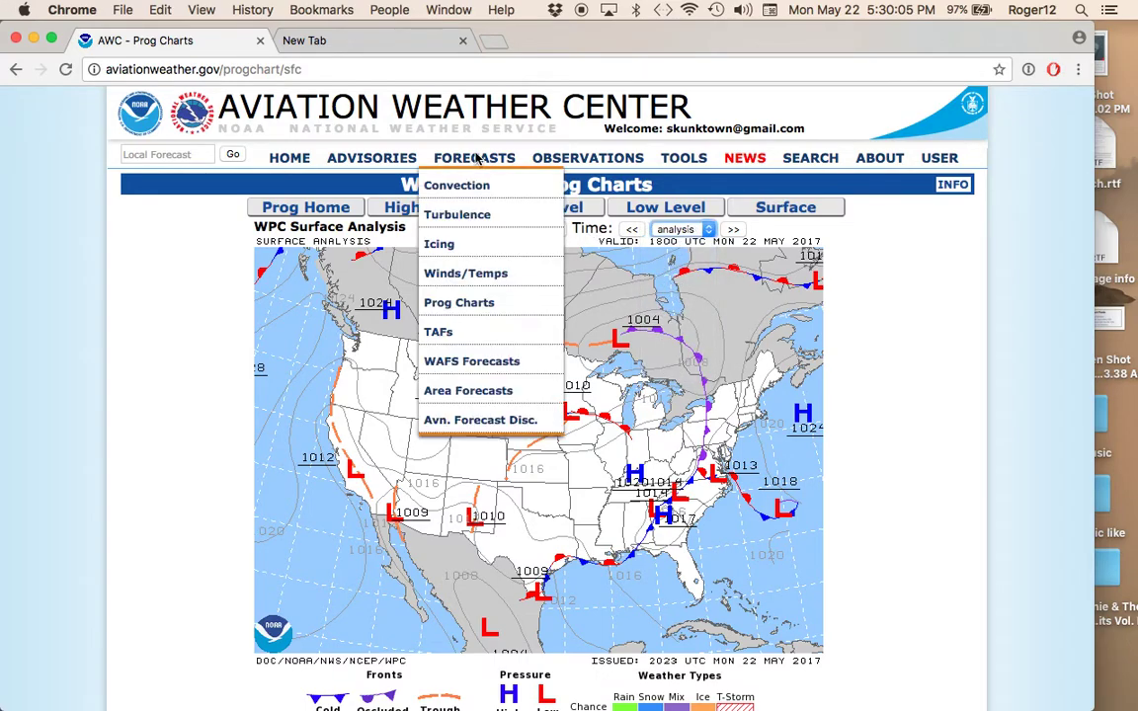
- Open the aviation forecast discussions and read the Philadelphia discussion
left_click(533, 421)
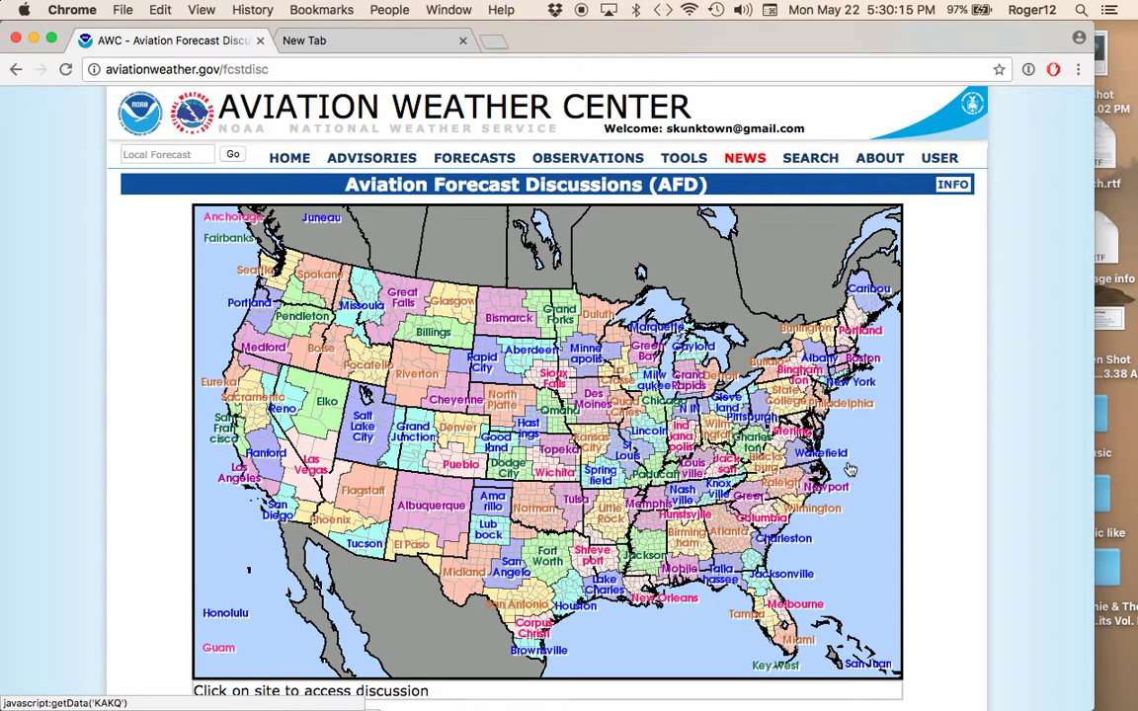
left_click(827, 405)
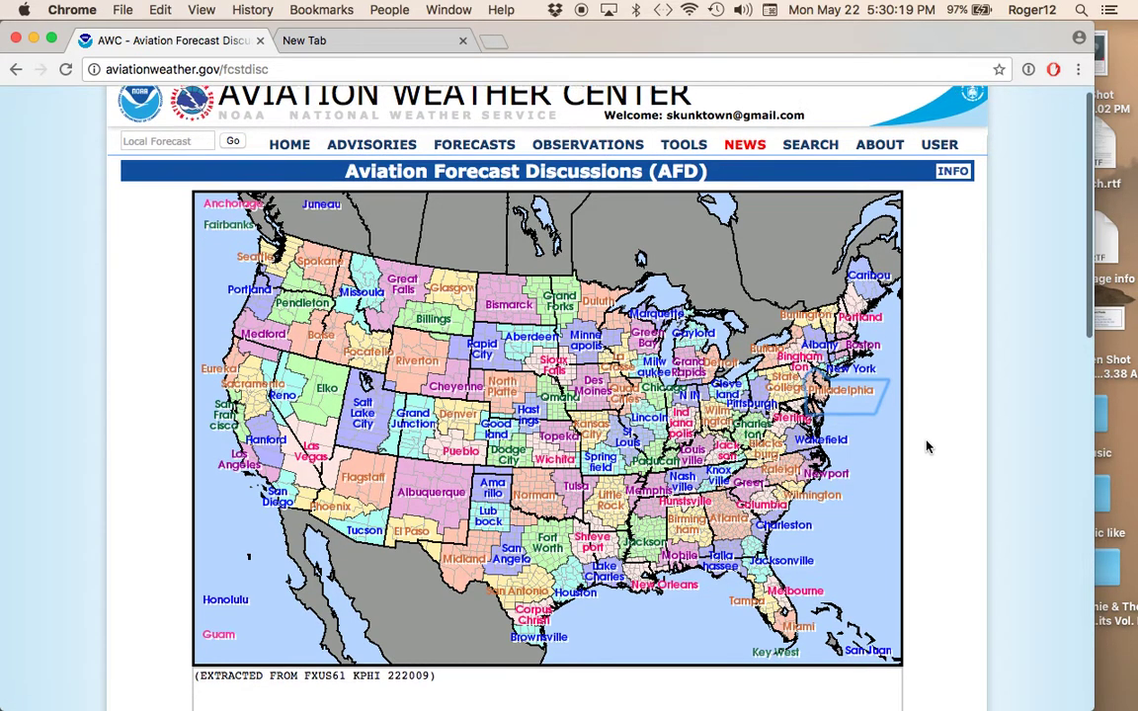
scroll(927, 448, "down", 5)
scroll(927, 448, "down", 1)
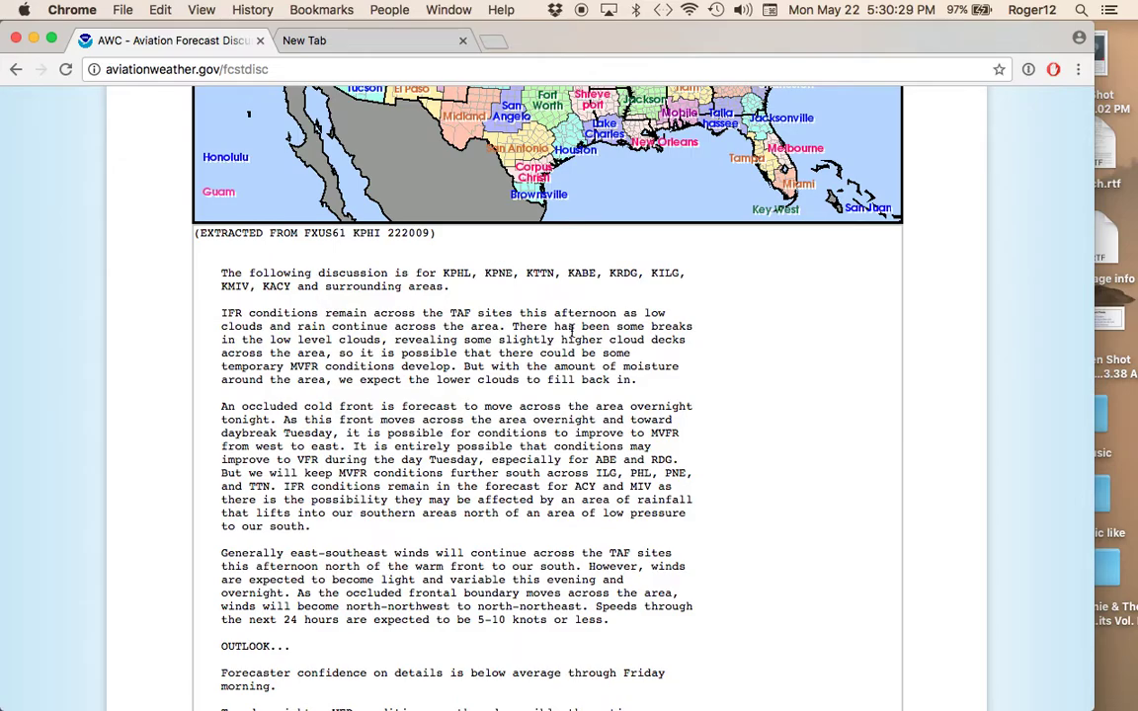
scroll(709, 411, "up", 5)
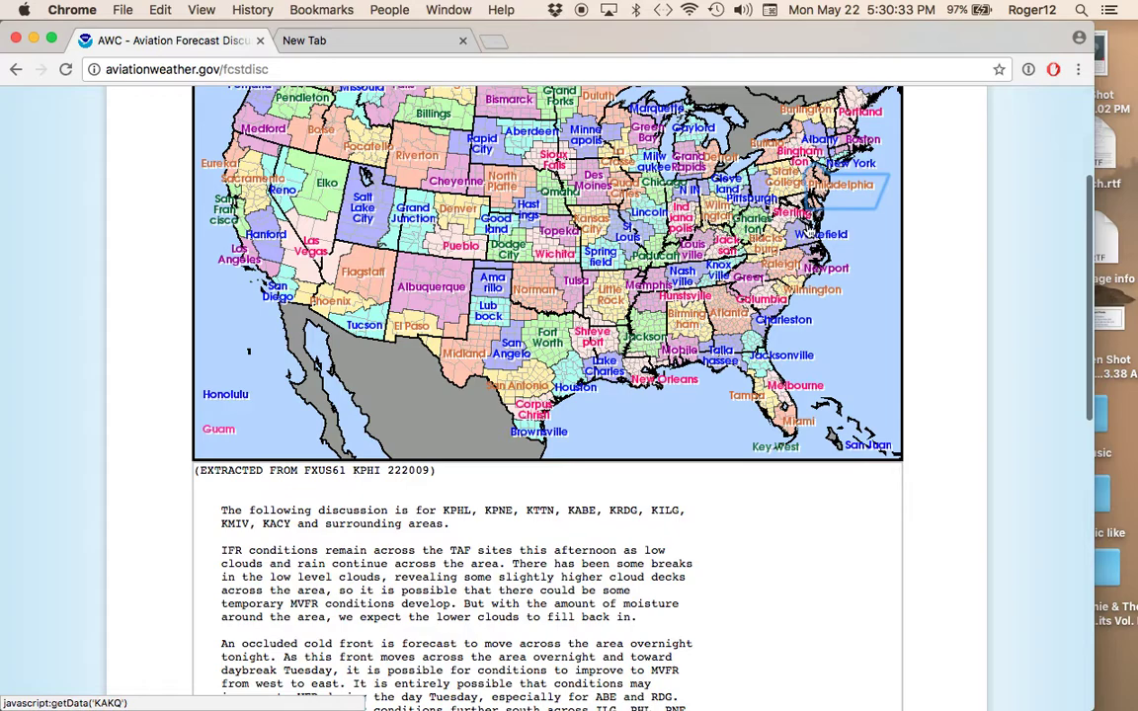
- Load the Wakefield KAKQ discussion, read through it and return to the top
left_click(812, 230)
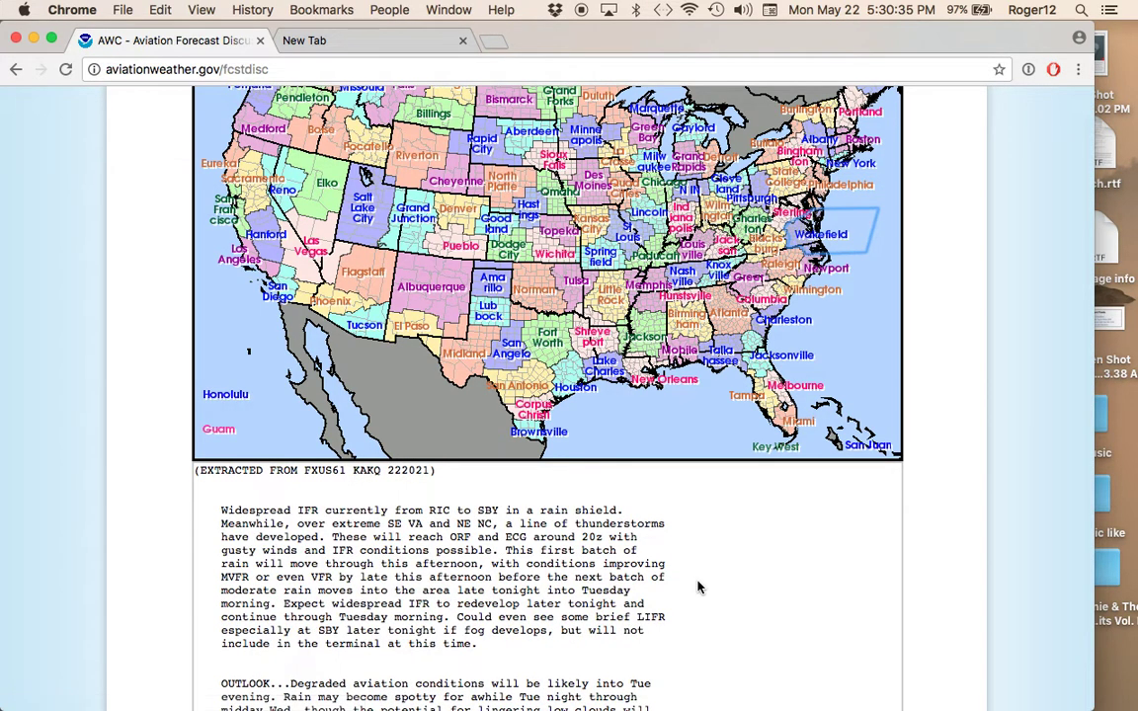
scroll(698, 588, "down", 3)
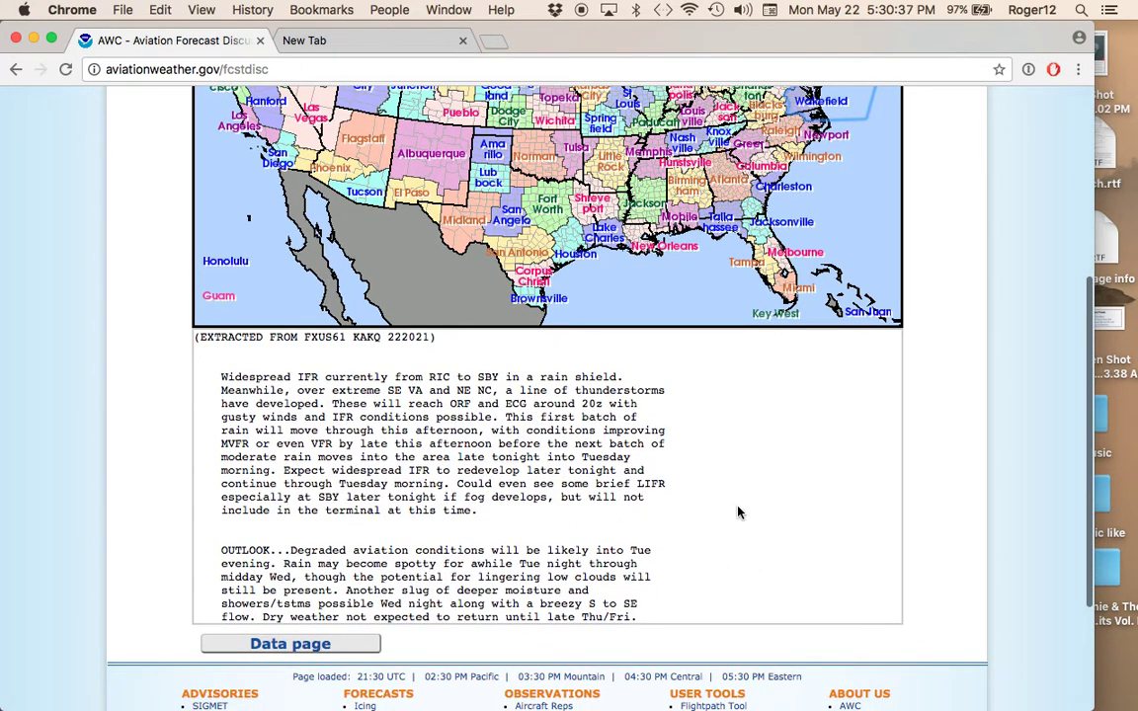
scroll(738, 513, "down", 3)
scroll(738, 513, "up", 7)
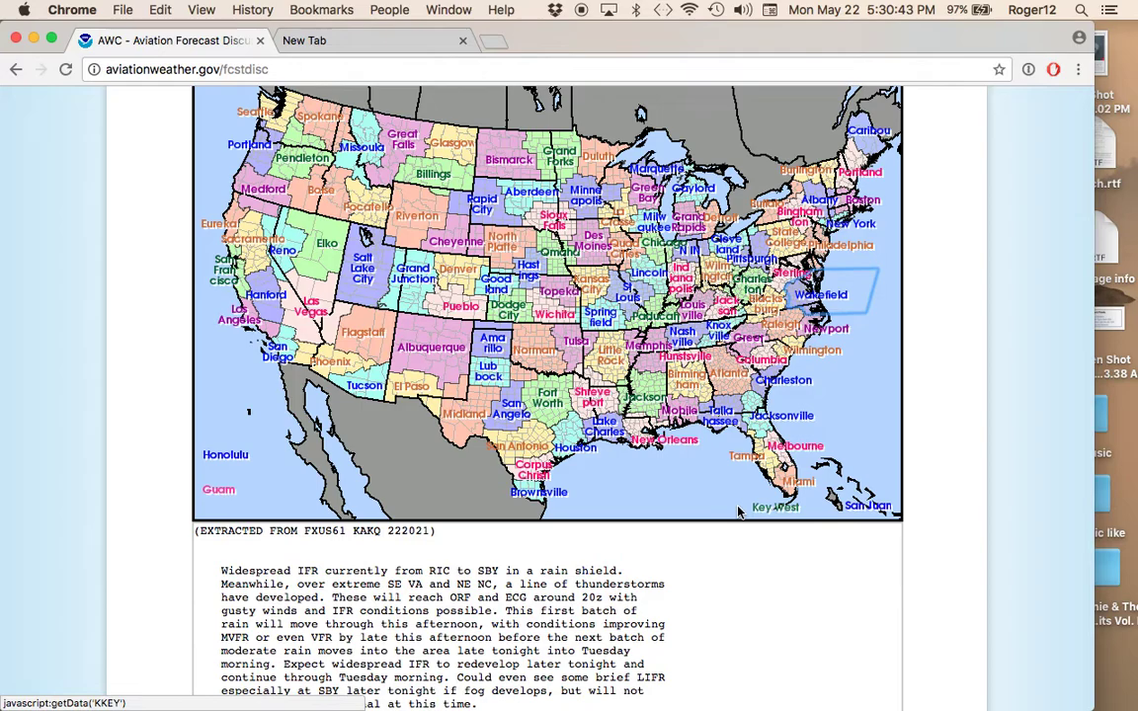
scroll(738, 513, "up", 1)
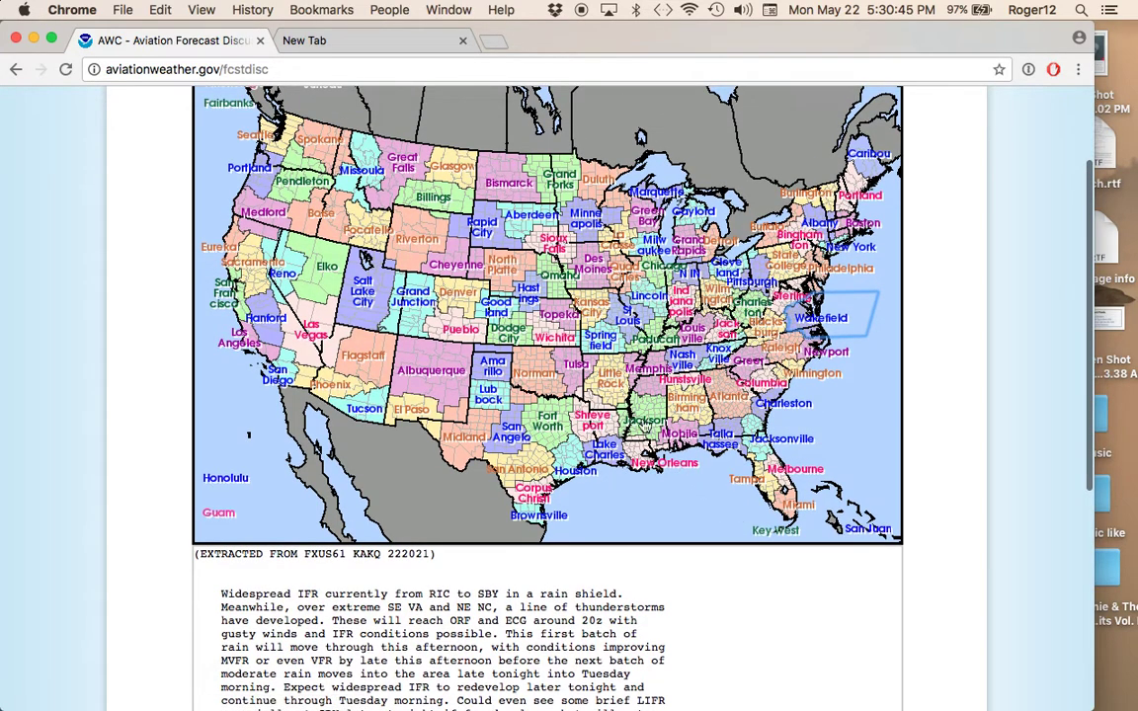
scroll(262, 259, "up", 5)
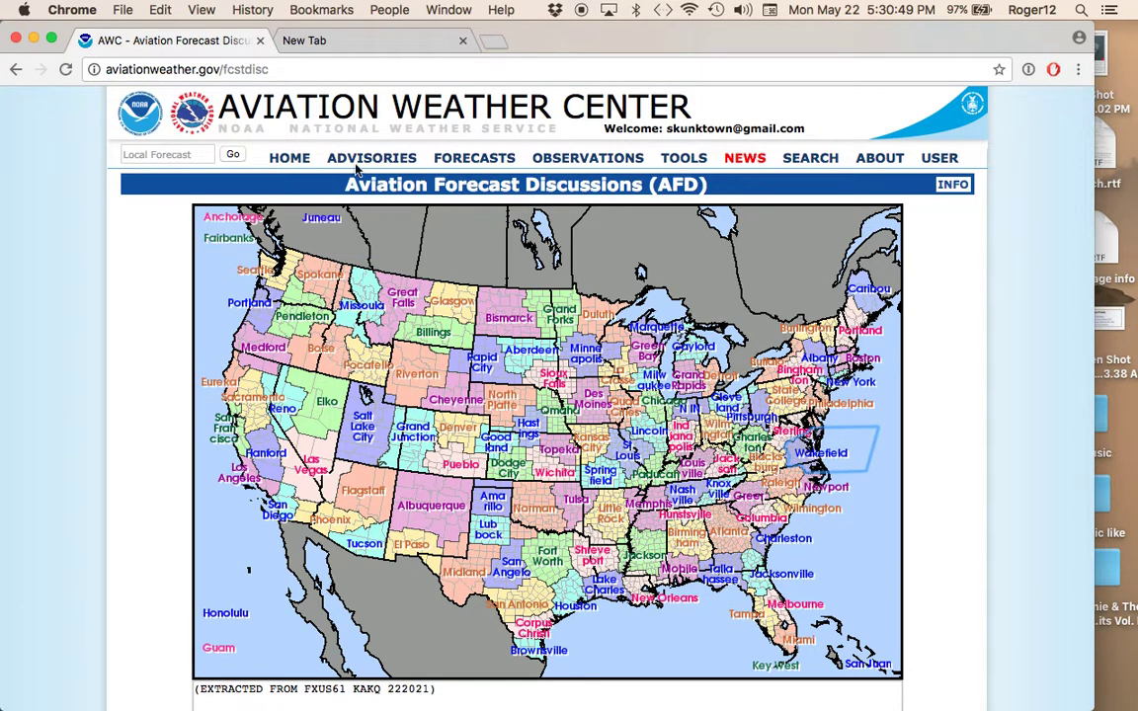
- Go back through the prog chart pages to the site's home page
left_click(12, 70)
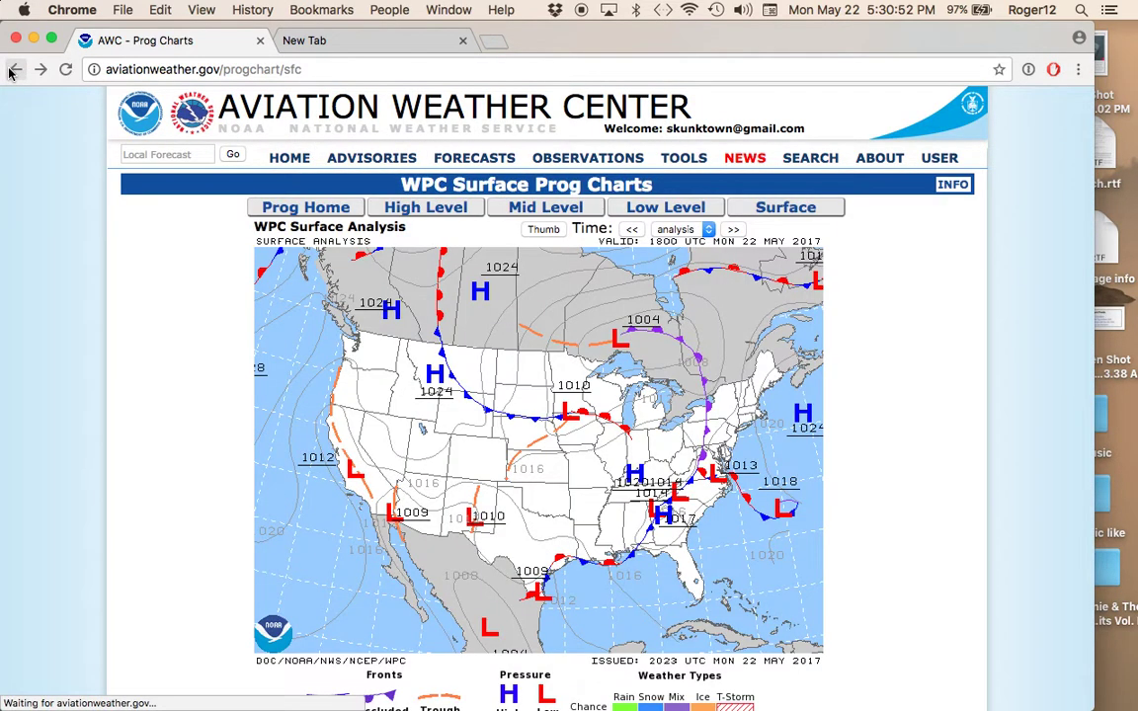
left_click(12, 70)
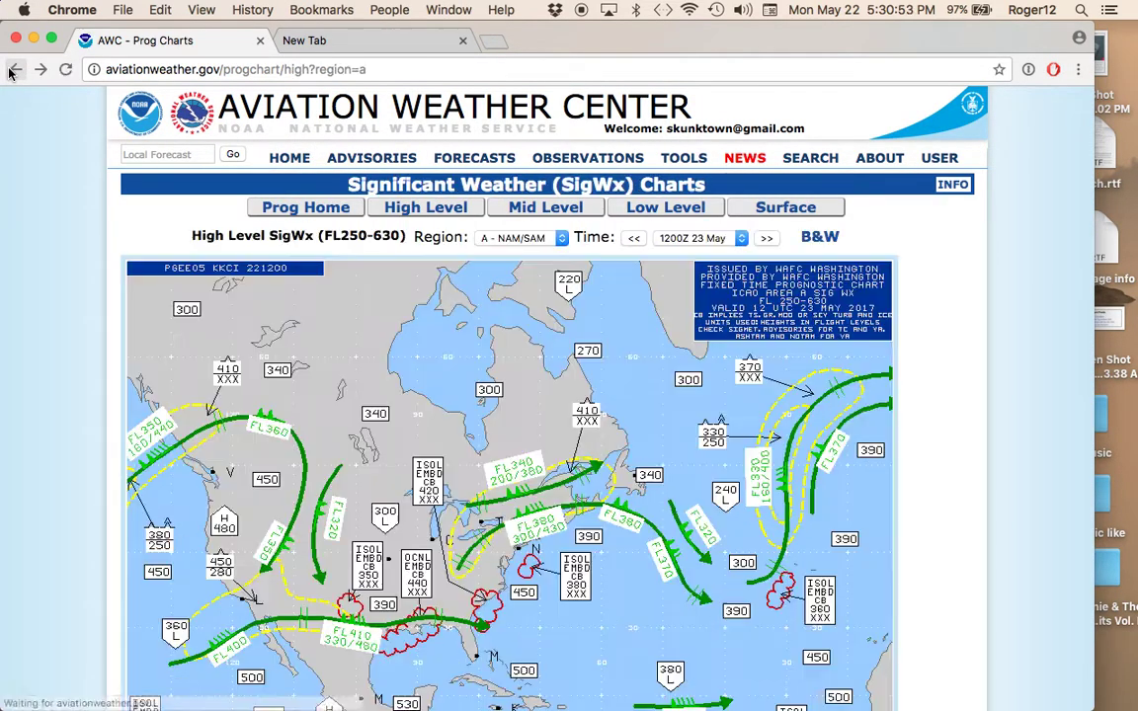
left_click(12, 70)
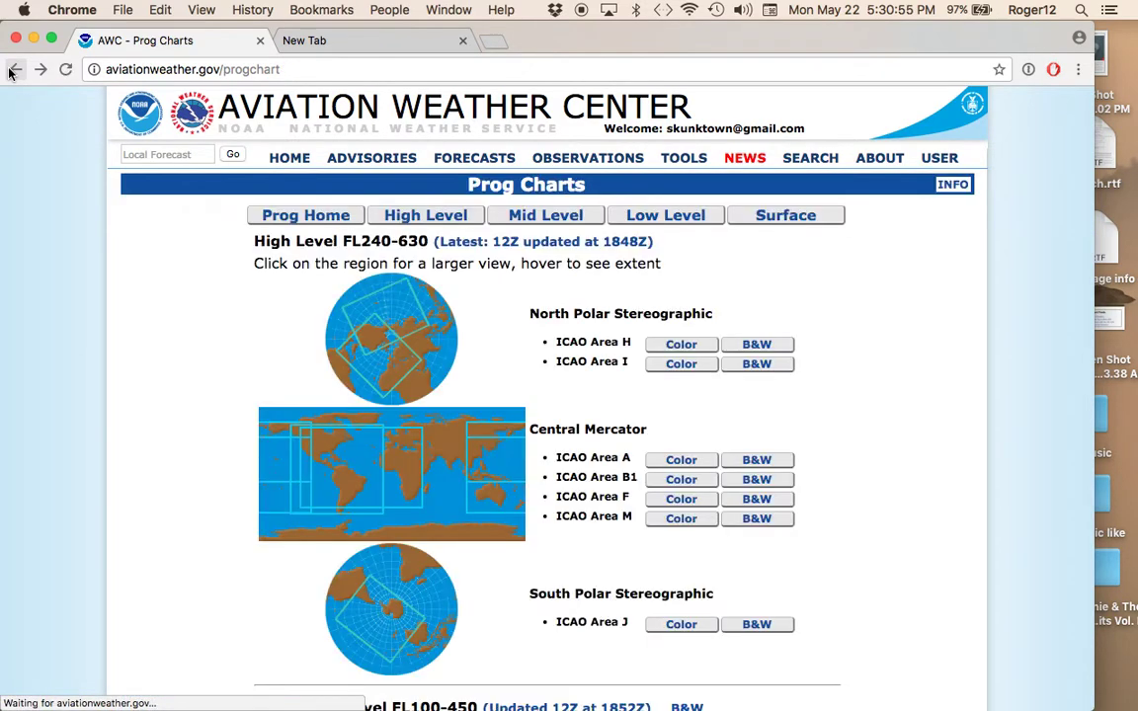
left_click(12, 70)
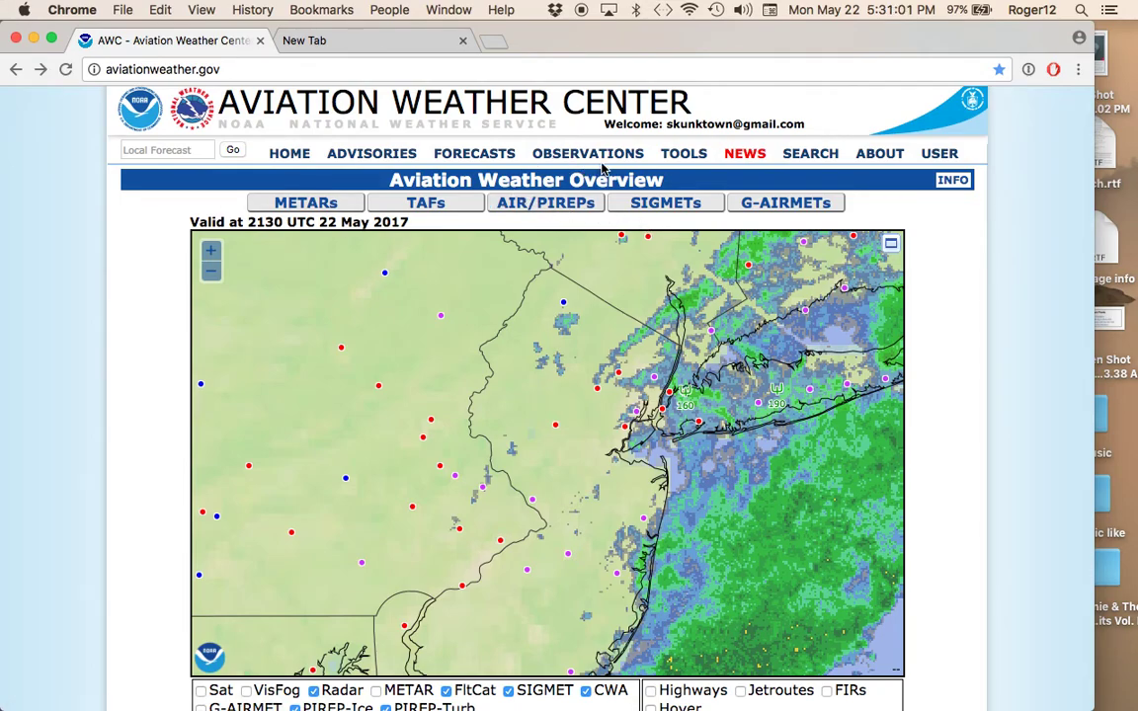
- Launch the GFA Tool from the TOOLS menu, showing the Clouds forecast
mouse_move(666, 145)
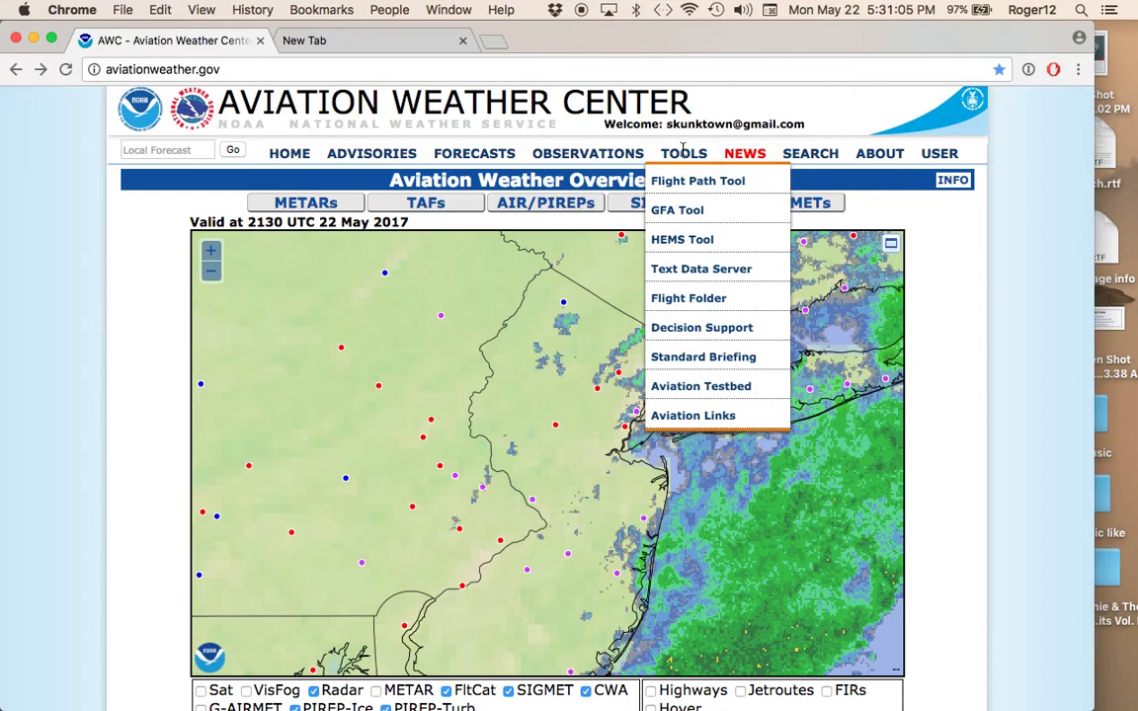
mouse_move(615, 150)
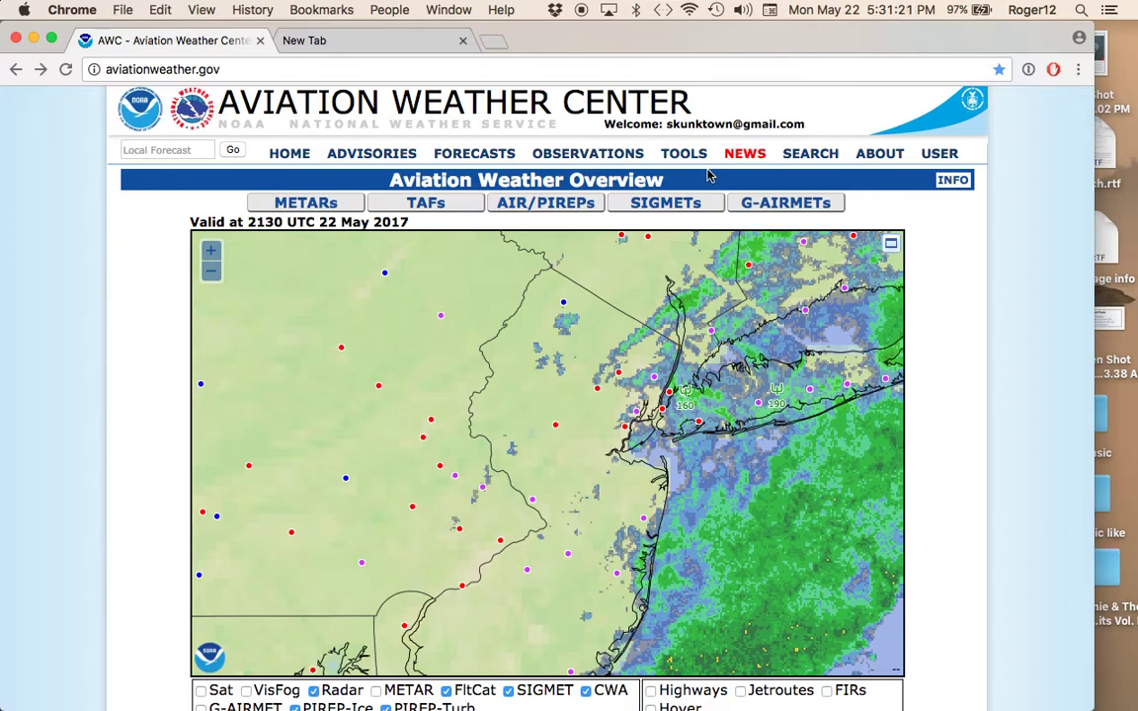
mouse_move(703, 155)
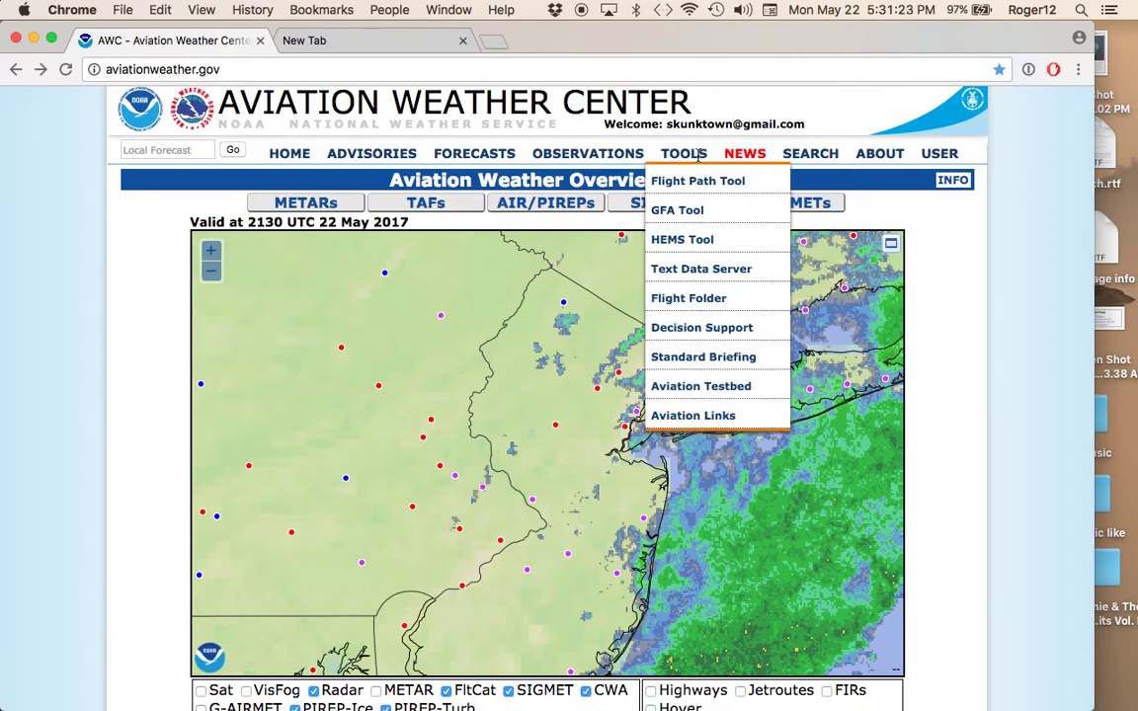
left_click(689, 218)
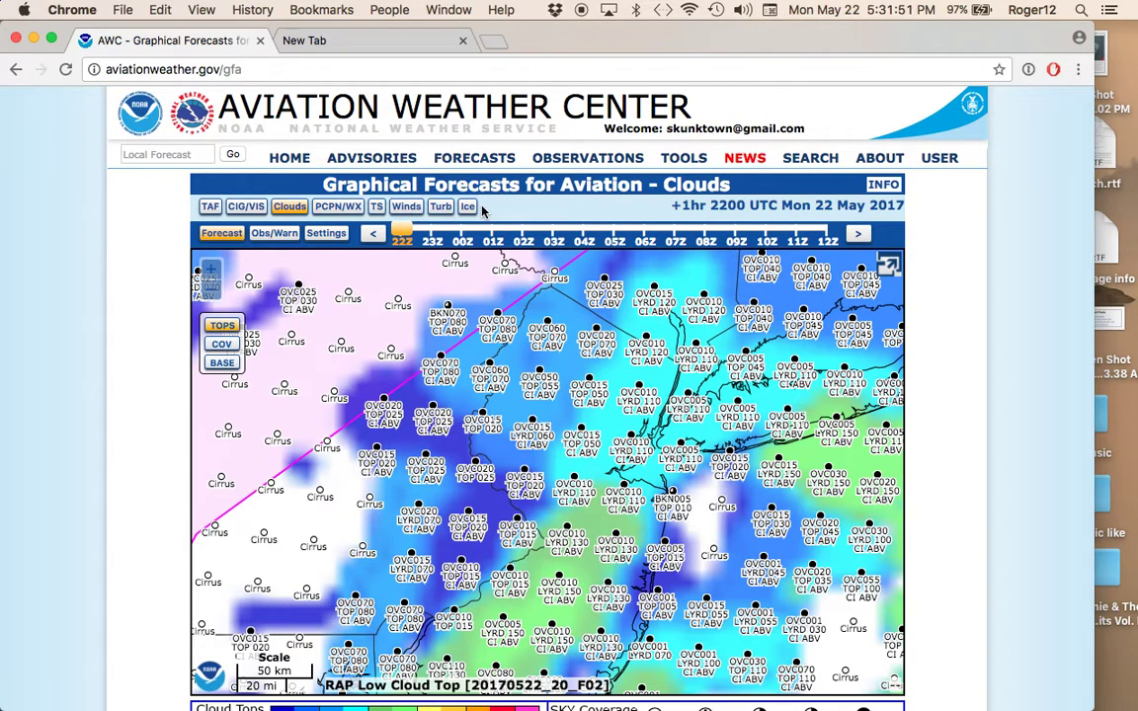
- Show TAF forecasts on the GFA map at 06Z and back at 22Z, then switch to CIG/VIS
left_click(210, 207)
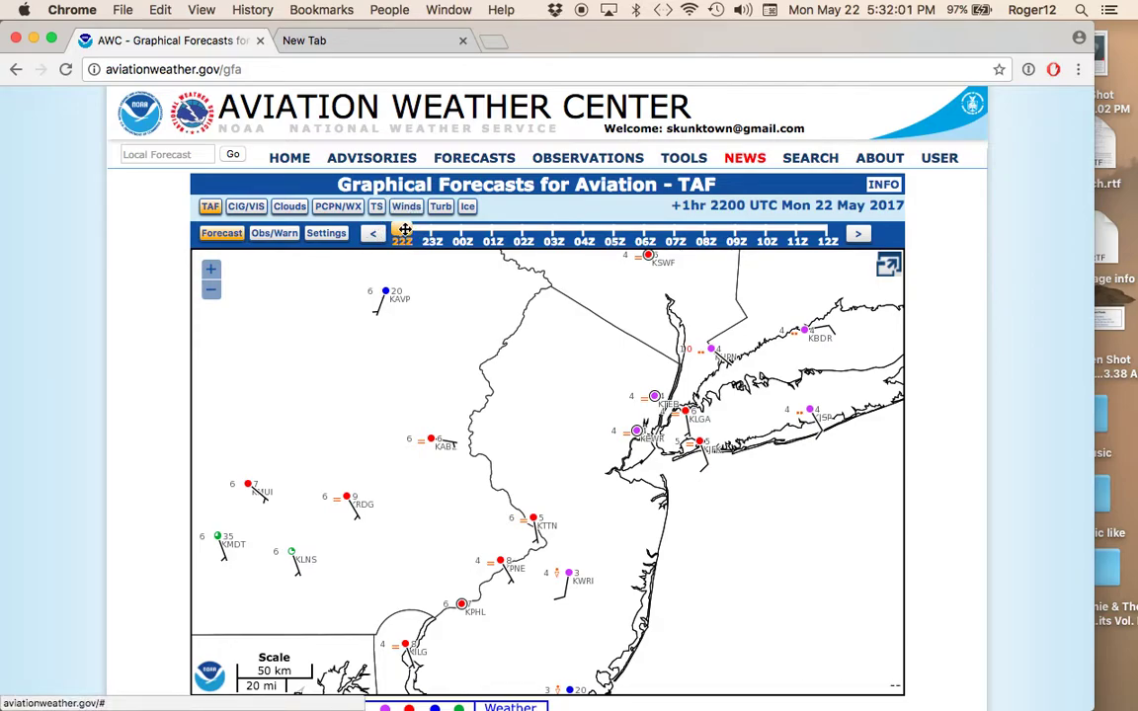
left_click_drag(405, 229, 643, 233)
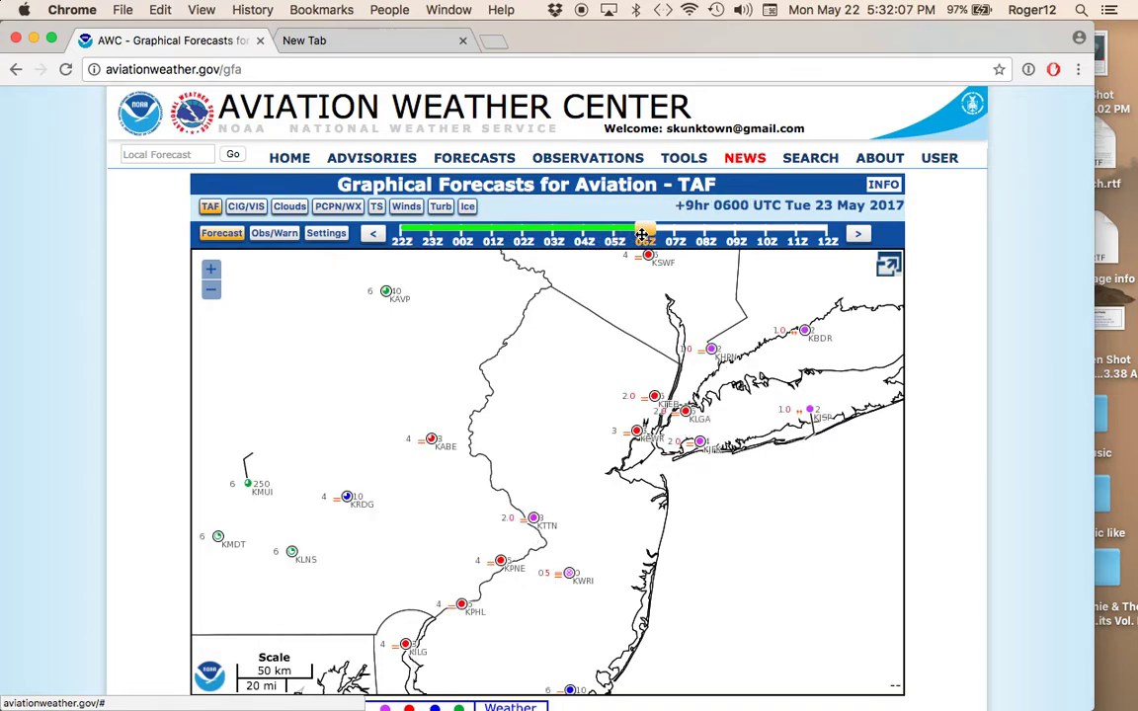
left_click_drag(642, 233, 399, 229)
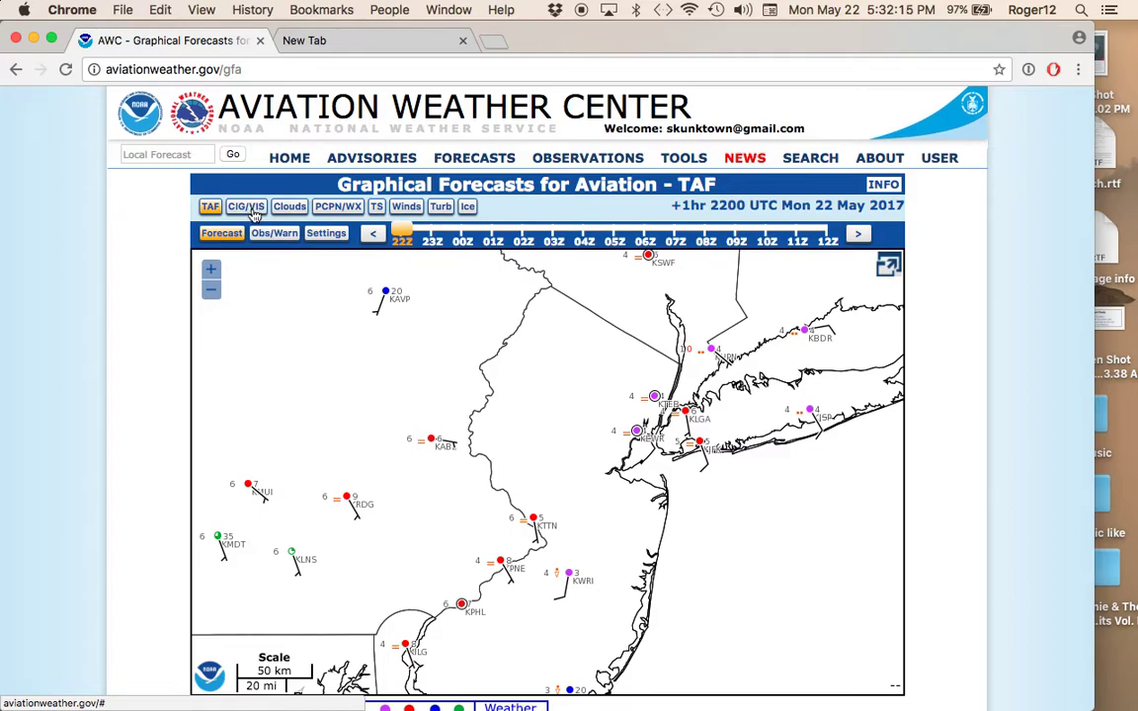
left_click(252, 213)
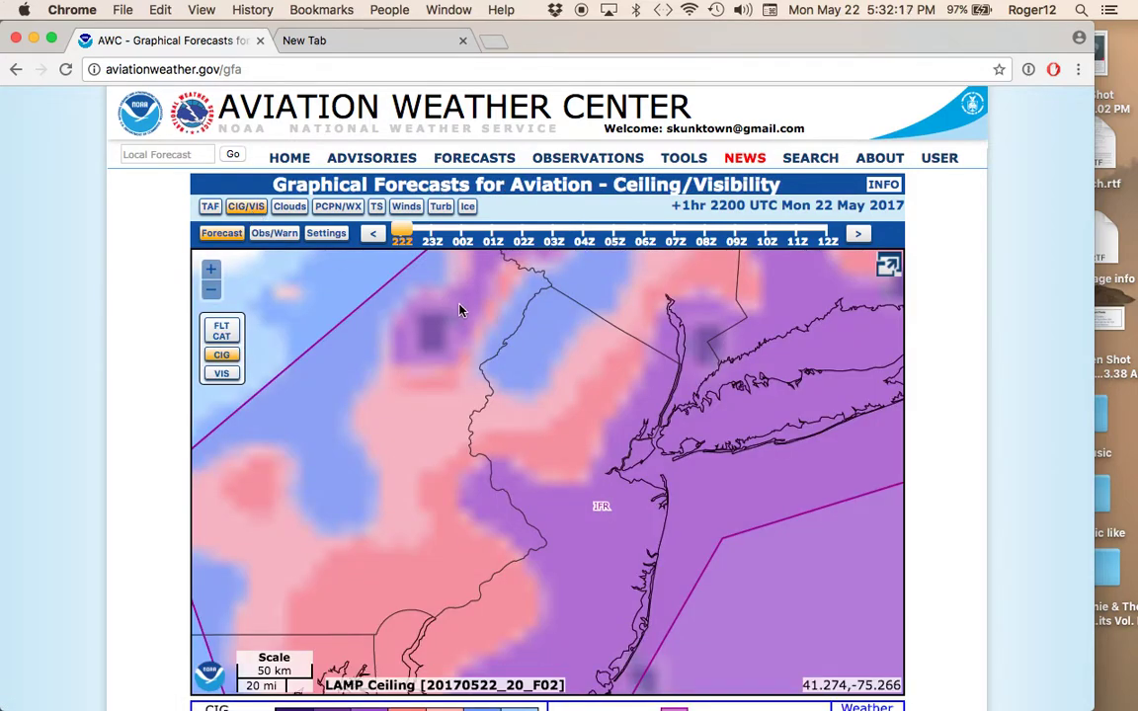
- Check the LAMP ceiling legend and slide the forecast to 03Z, ending back at 22Z
scroll(163, 345, "down", 2)
scroll(163, 346, "down", 1)
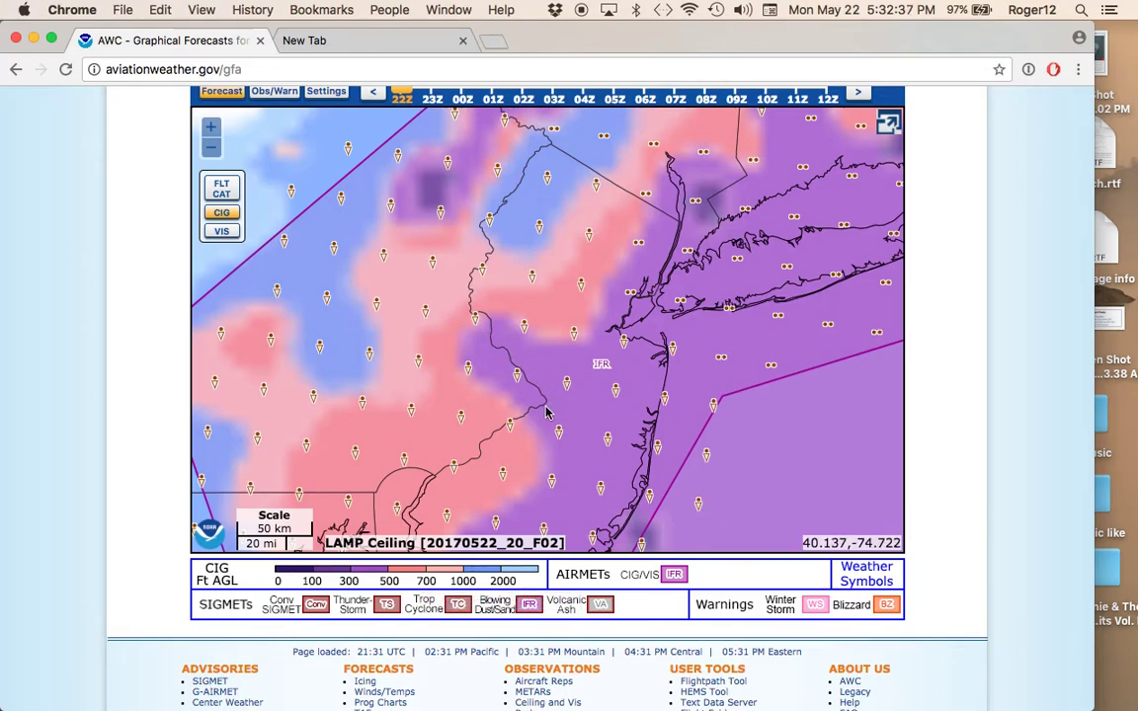
scroll(168, 330, "up", 2)
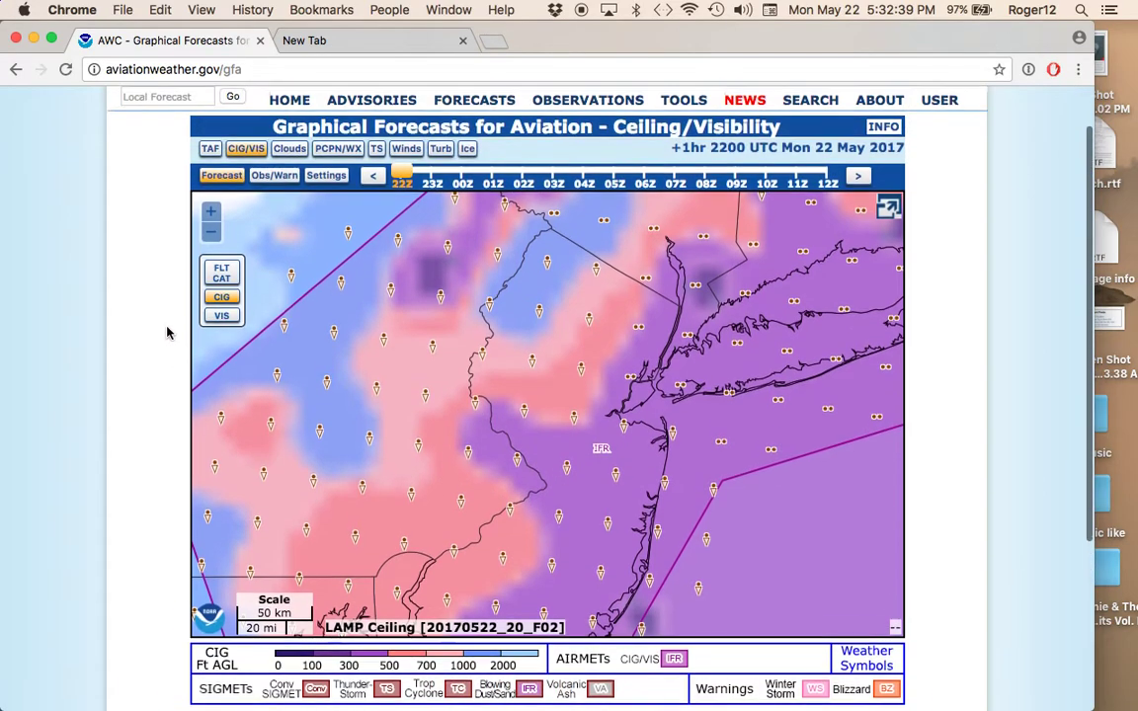
left_click_drag(404, 179, 550, 178)
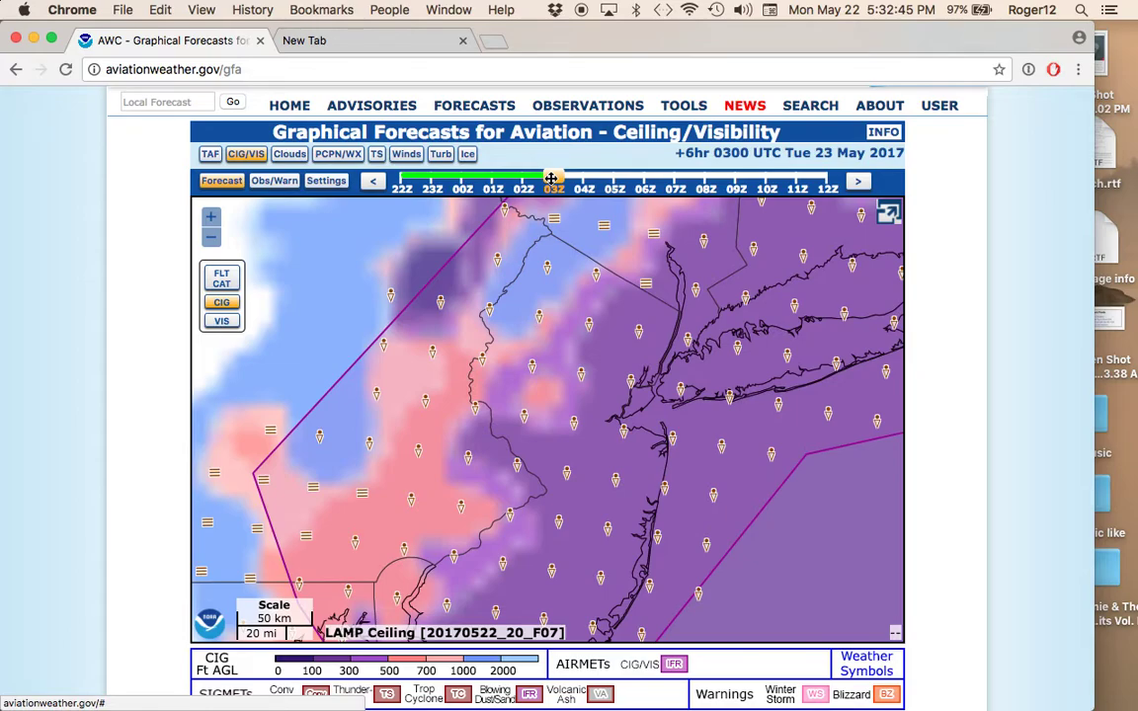
left_click_drag(550, 178, 405, 179)
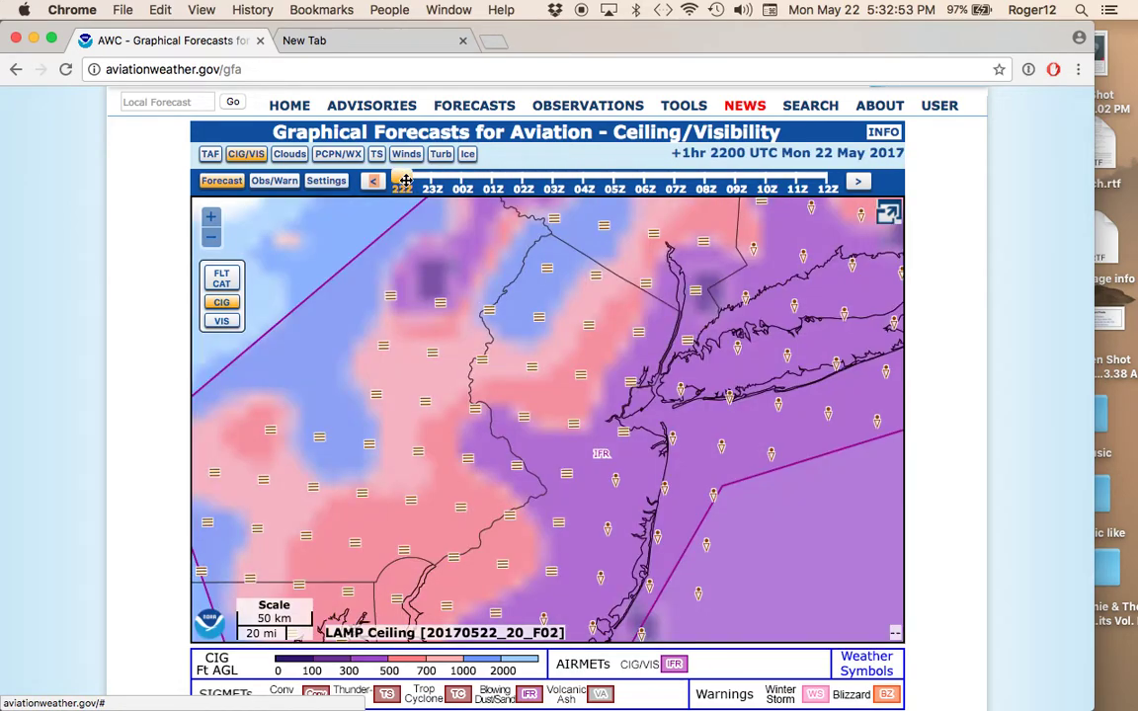
- Show flight category, then LAMP visibility at 04Z and 07Z, returning to 22Z
left_click(224, 281)
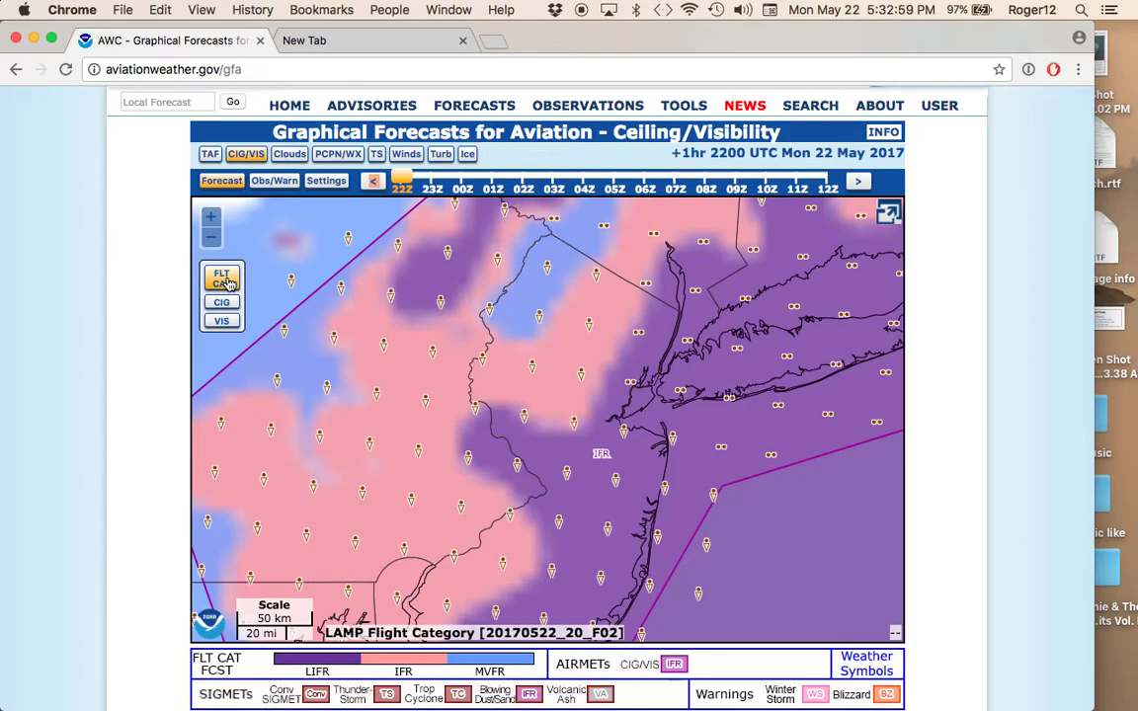
scroll(119, 474, "down", 2)
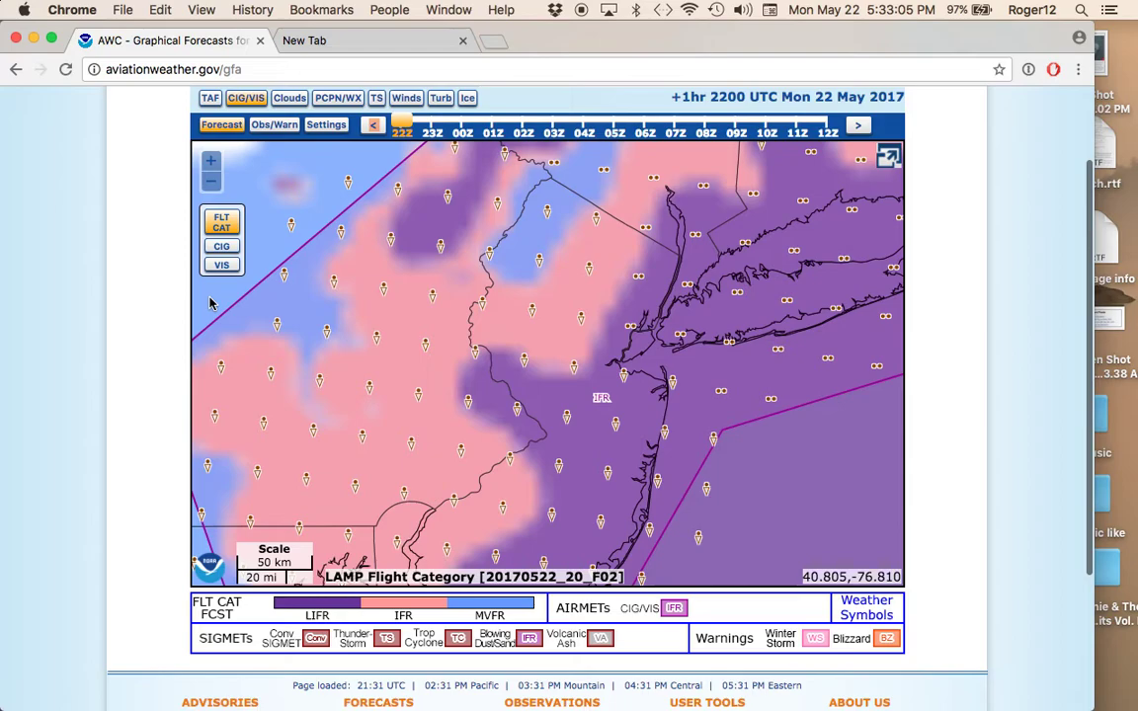
left_click(225, 267)
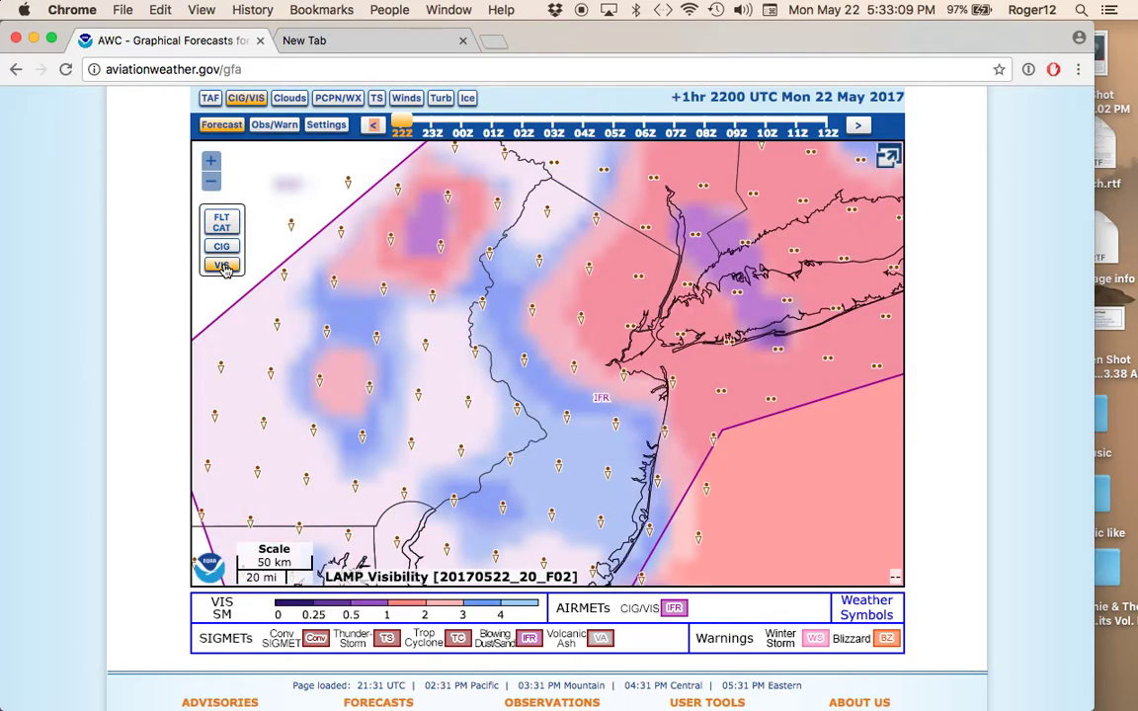
left_click_drag(442, 121, 573, 123)
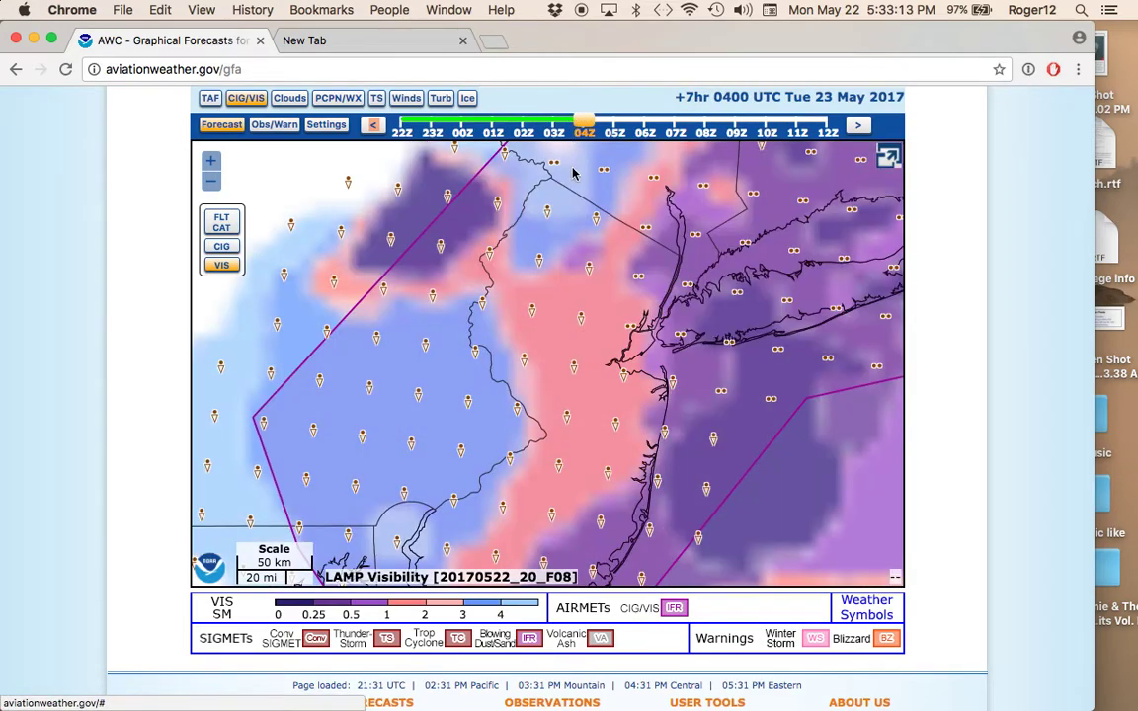
left_click_drag(586, 125, 682, 125)
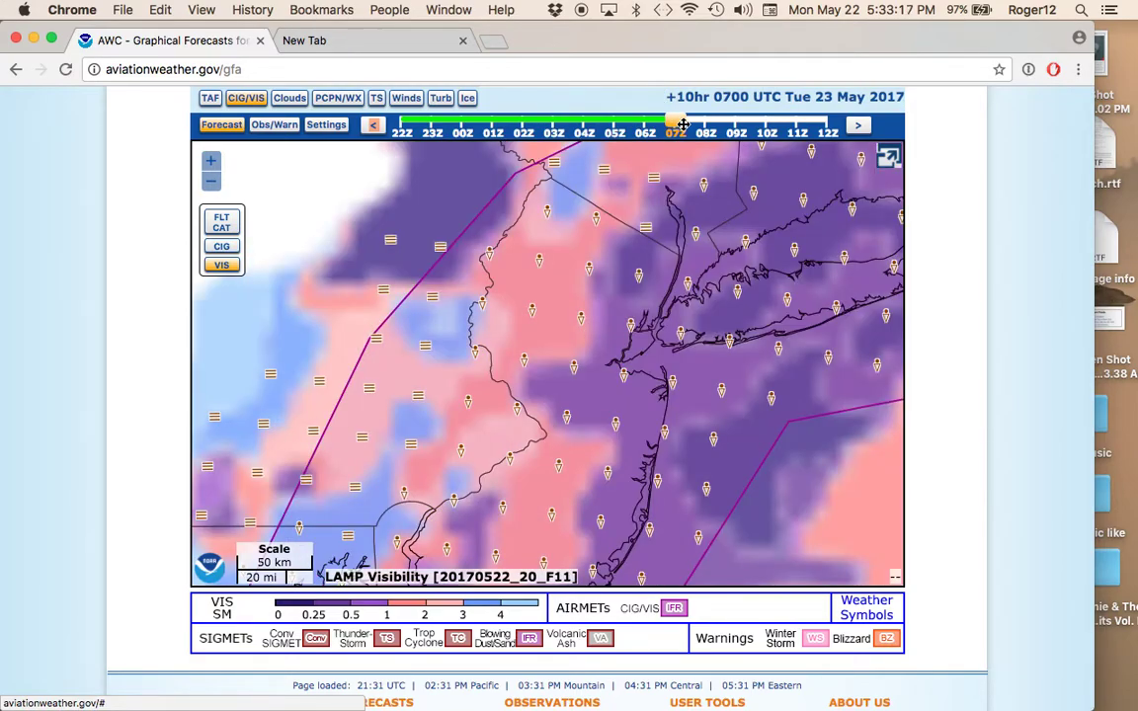
left_click_drag(683, 125, 402, 125)
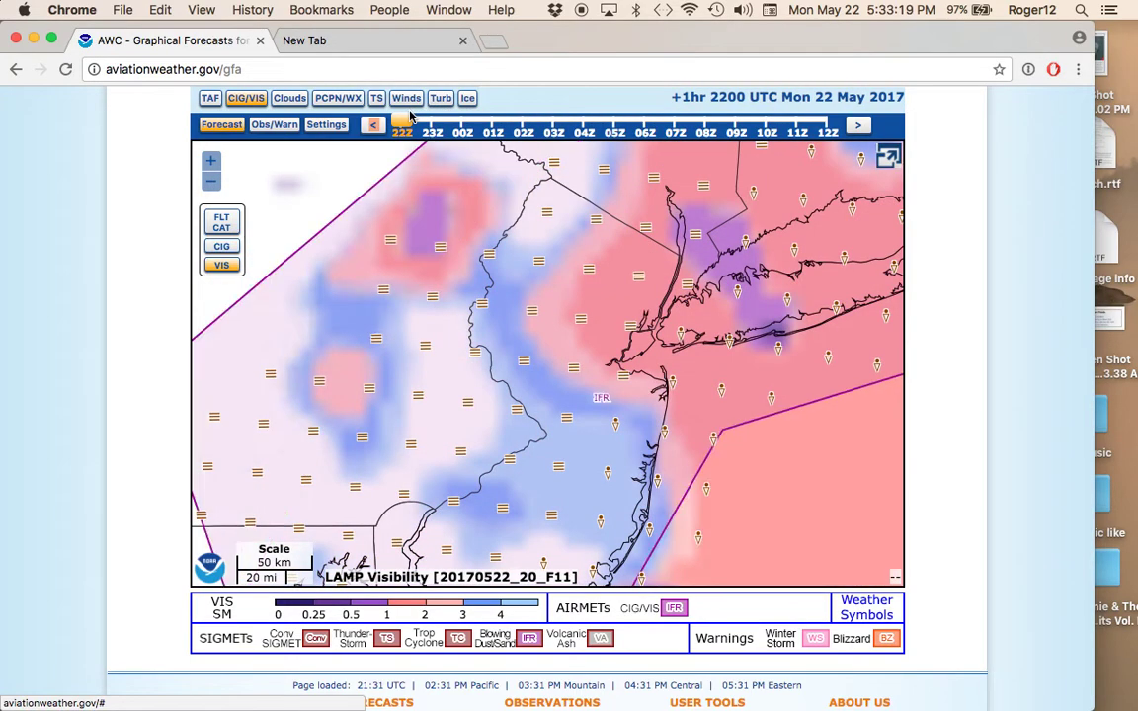
- In Clouds, view low cloud coverage, then RAP low cloud base at 02Z and 10Z, back to 22Z
left_click(290, 99)
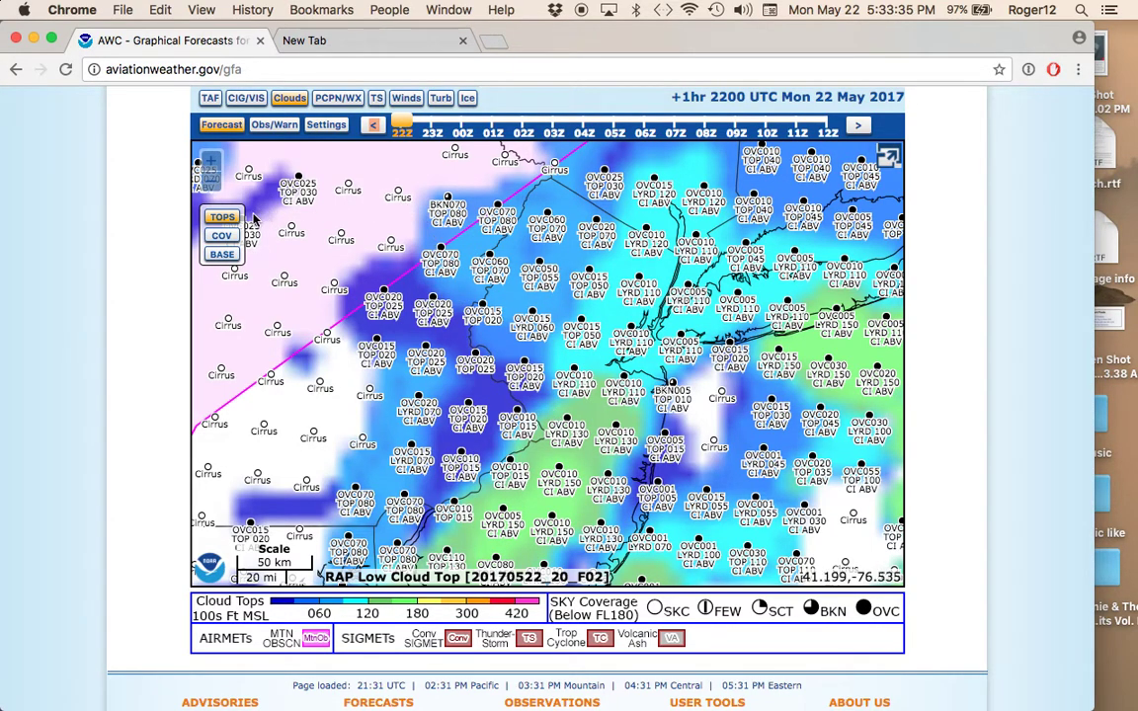
left_click(222, 237)
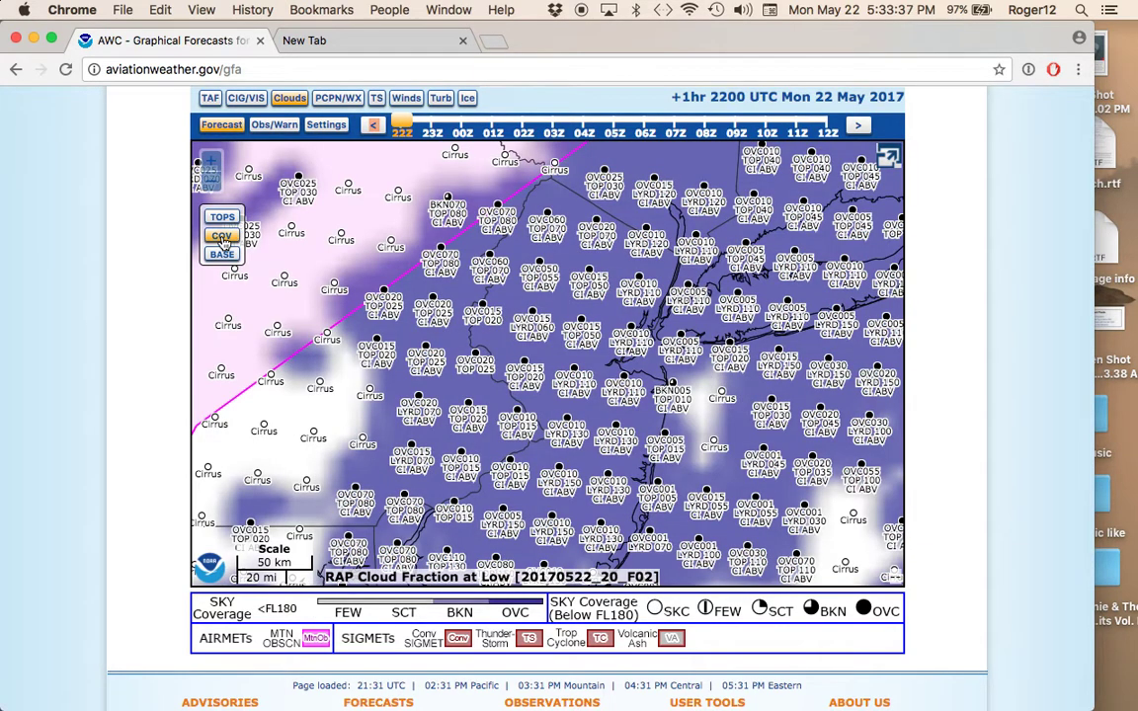
left_click(224, 254)
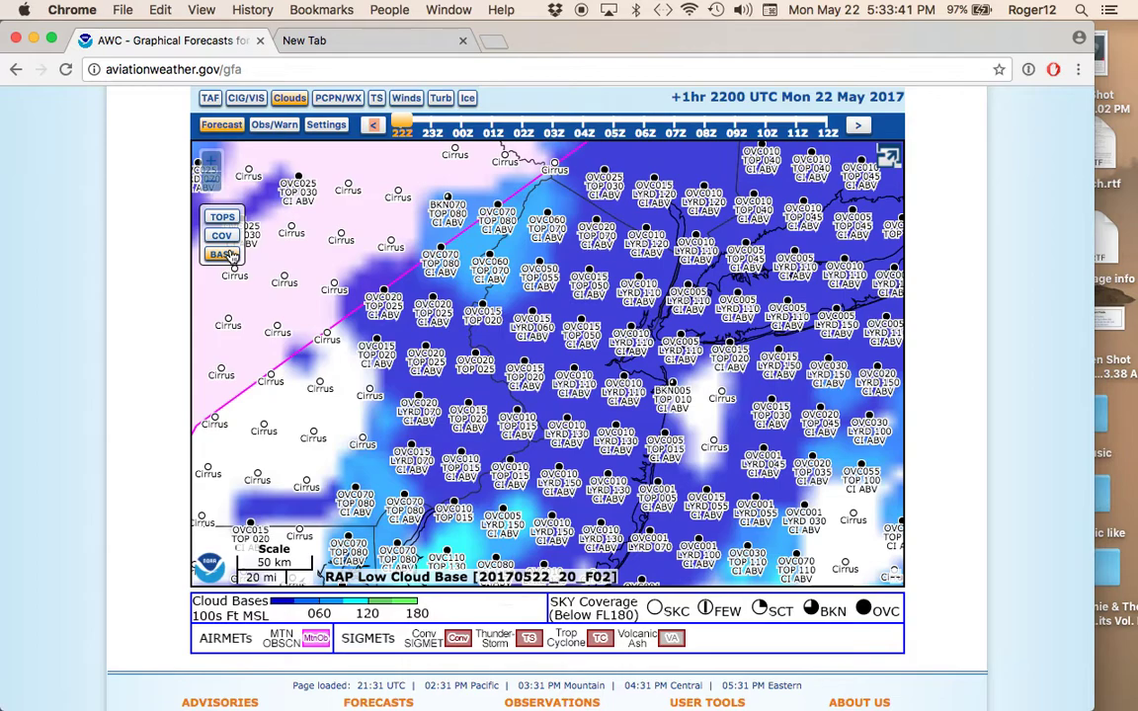
left_click_drag(402, 121, 647, 124)
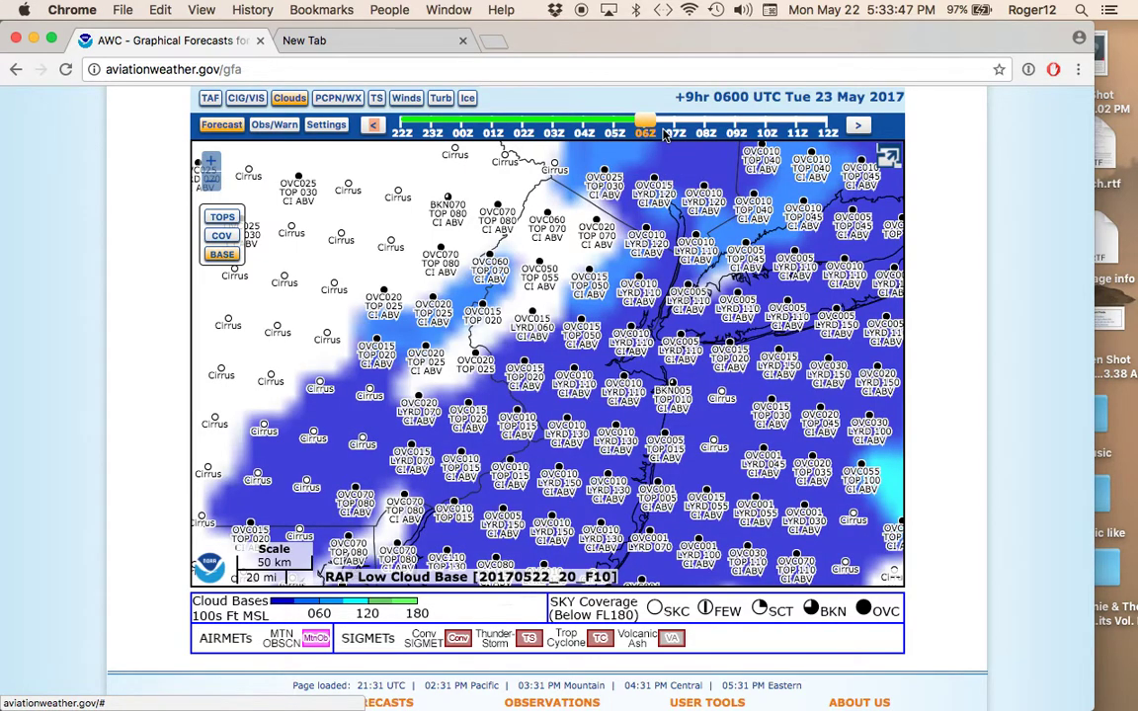
left_click_drag(598, 121, 770, 123)
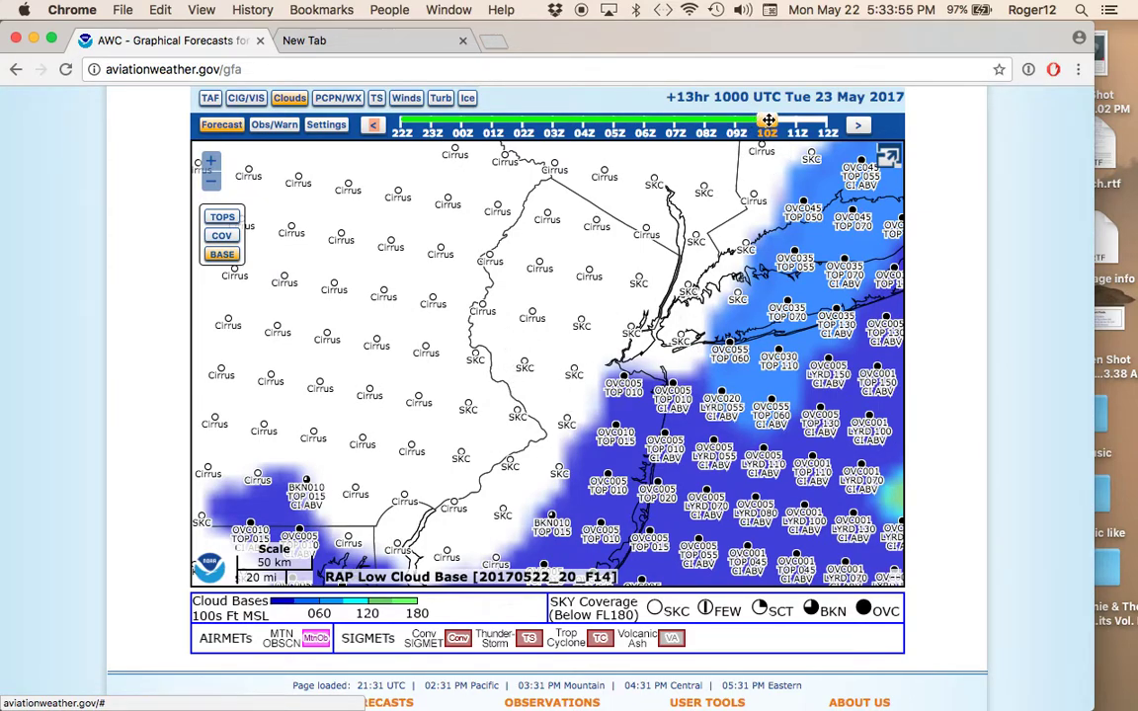
left_click_drag(767, 119, 409, 115)
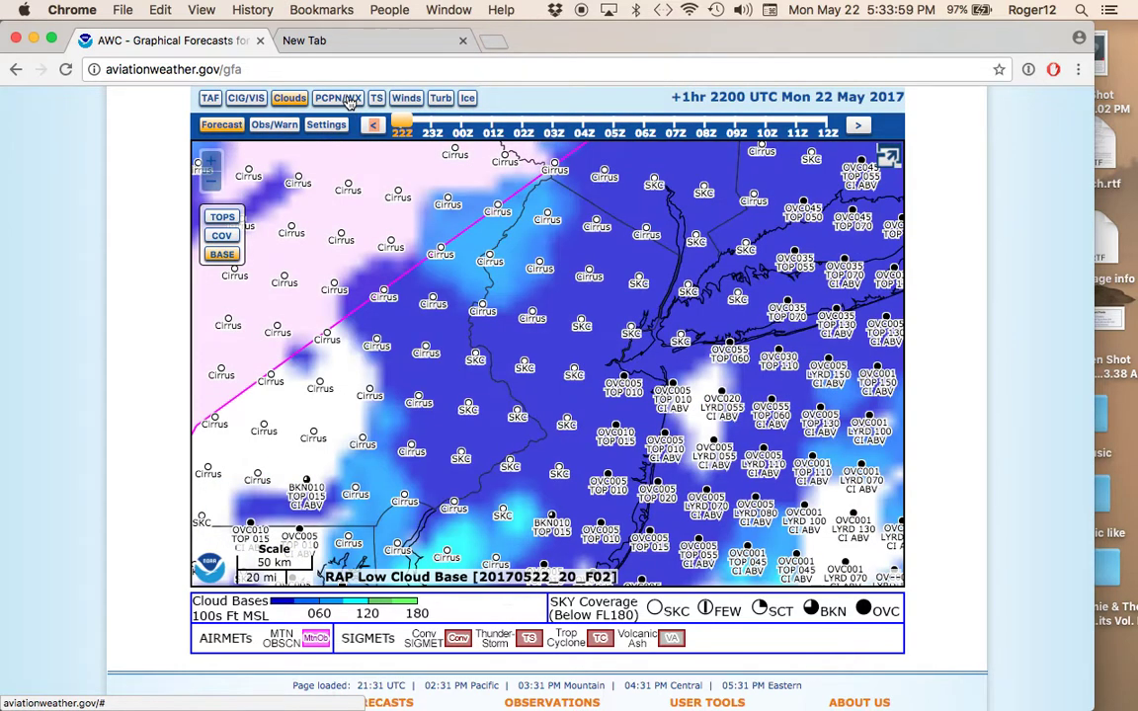
- Check the PCPN/WX and thunderstorm forecasts at 10Z and 22Z, then display the Winds forecast
left_click(339, 98)
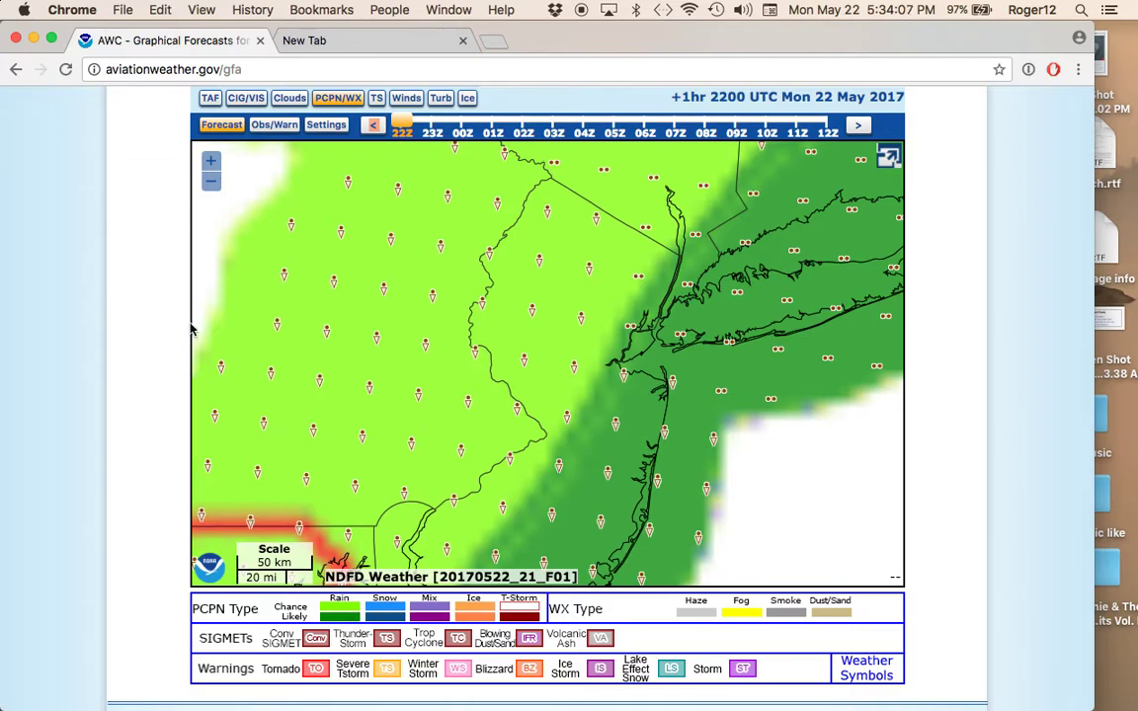
left_click(376, 99)
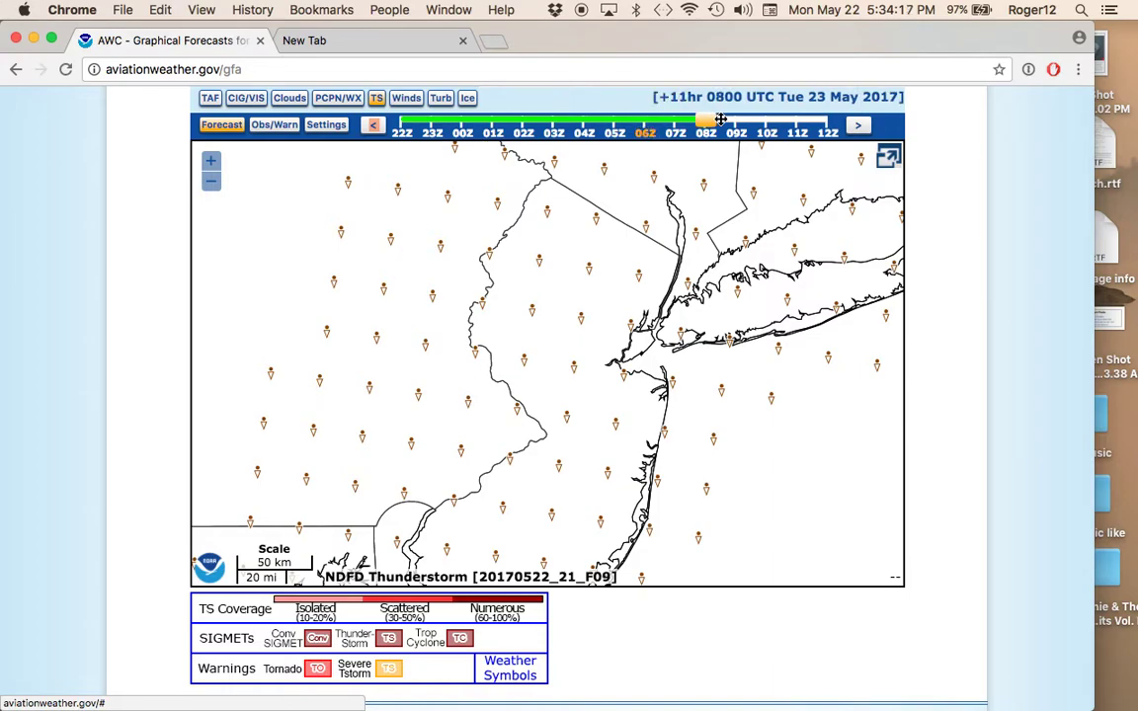
left_click(764, 121)
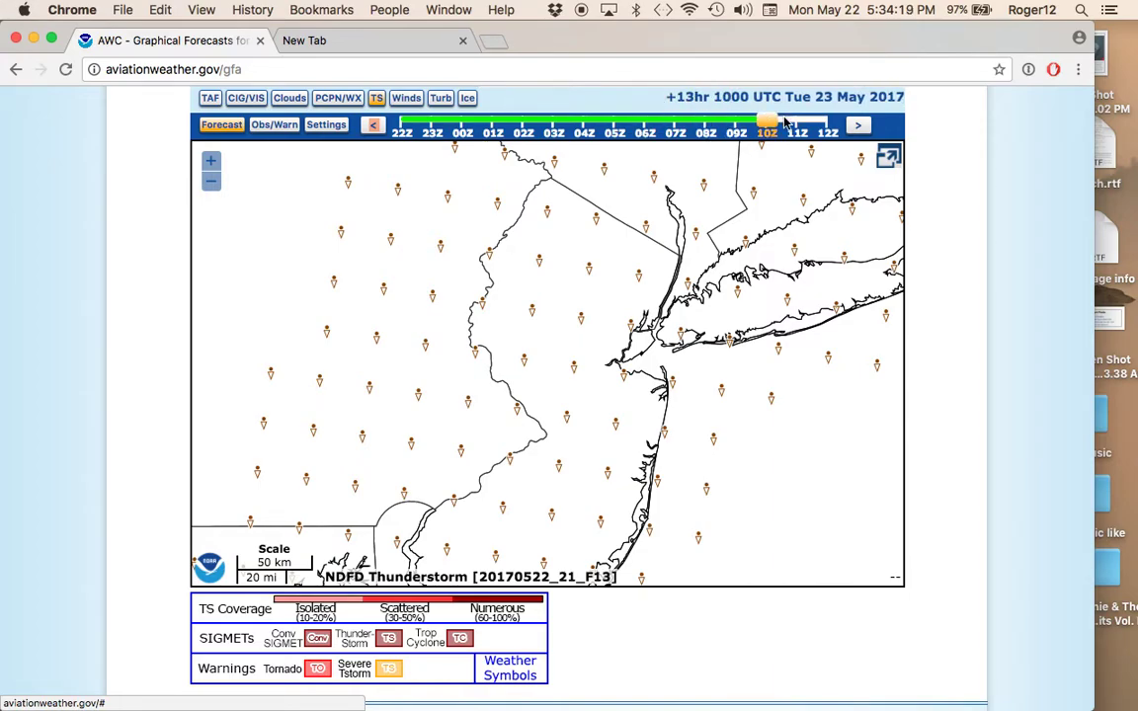
left_click(402, 125)
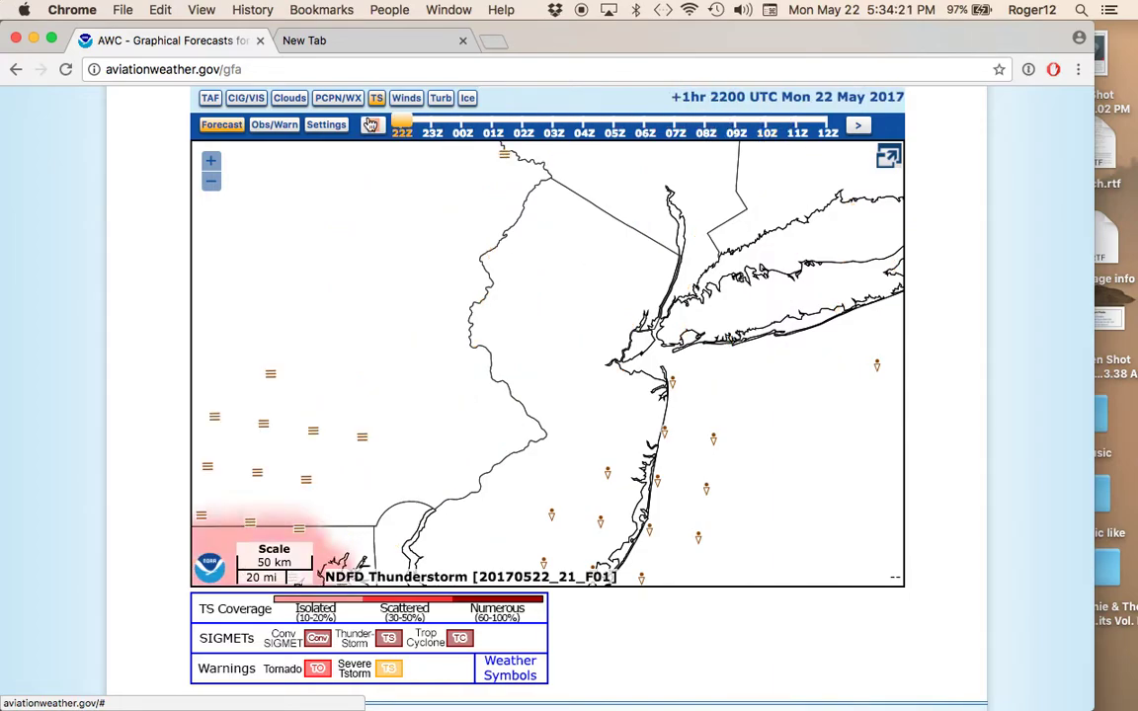
left_click(407, 100)
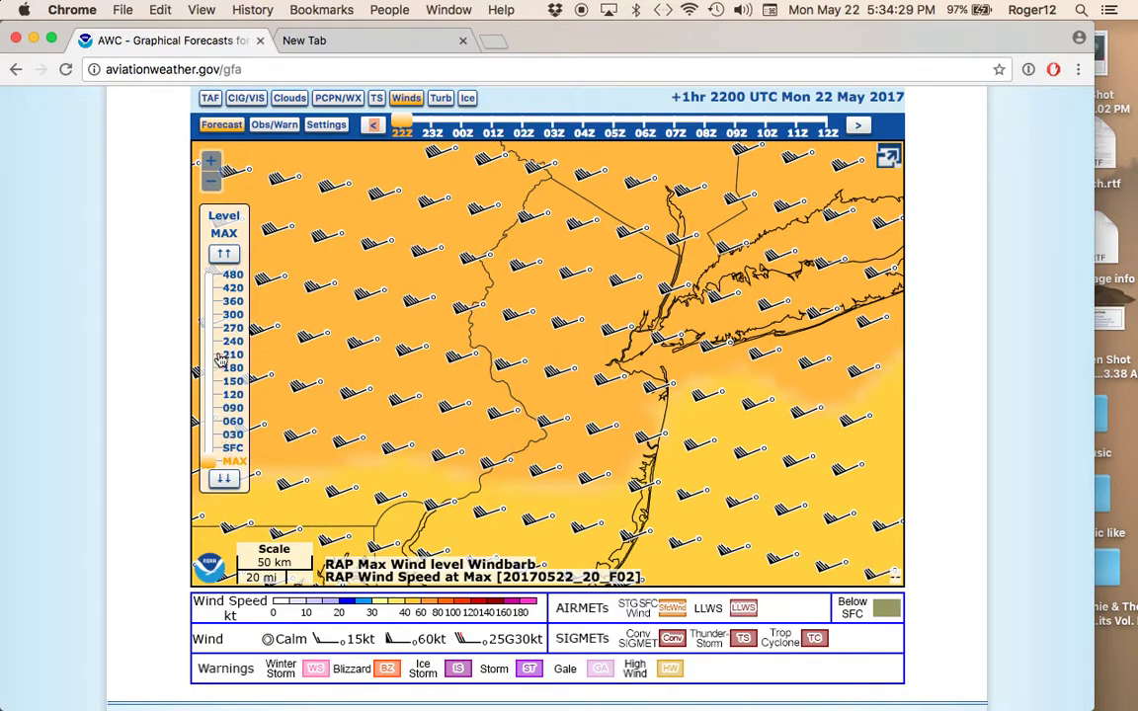
- Step the wind level from surface to 3000, 6000 and 9000 ft, then show GTG CAT turbulence
left_click(224, 255)
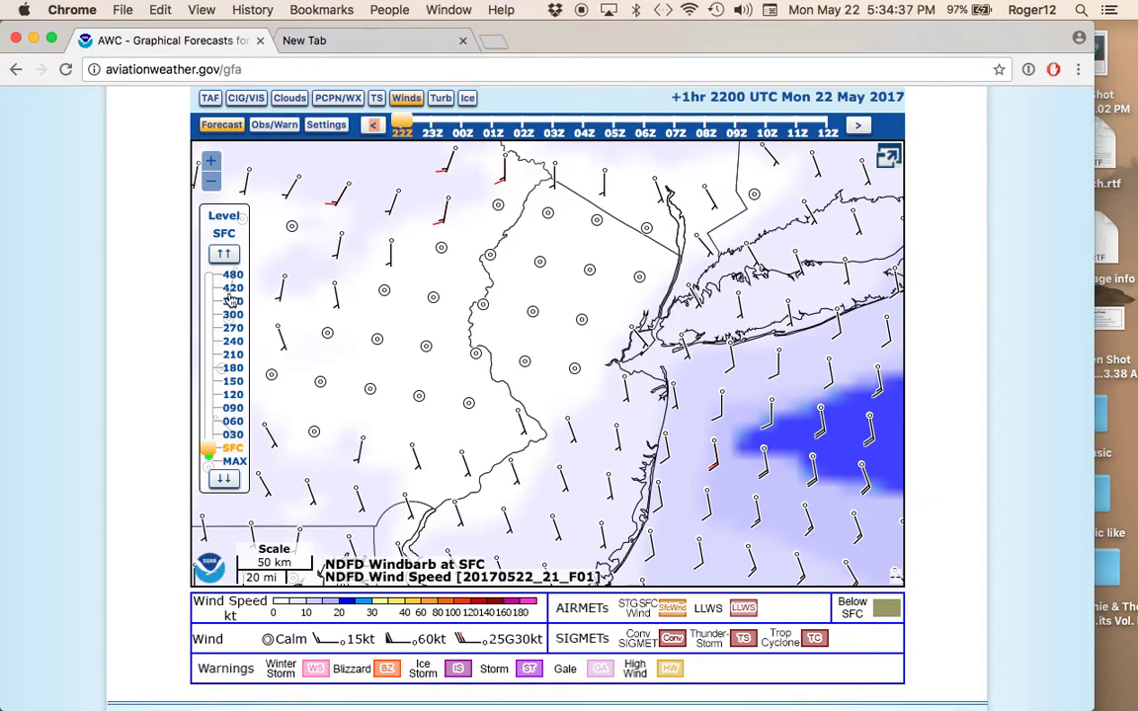
left_click(224, 254)
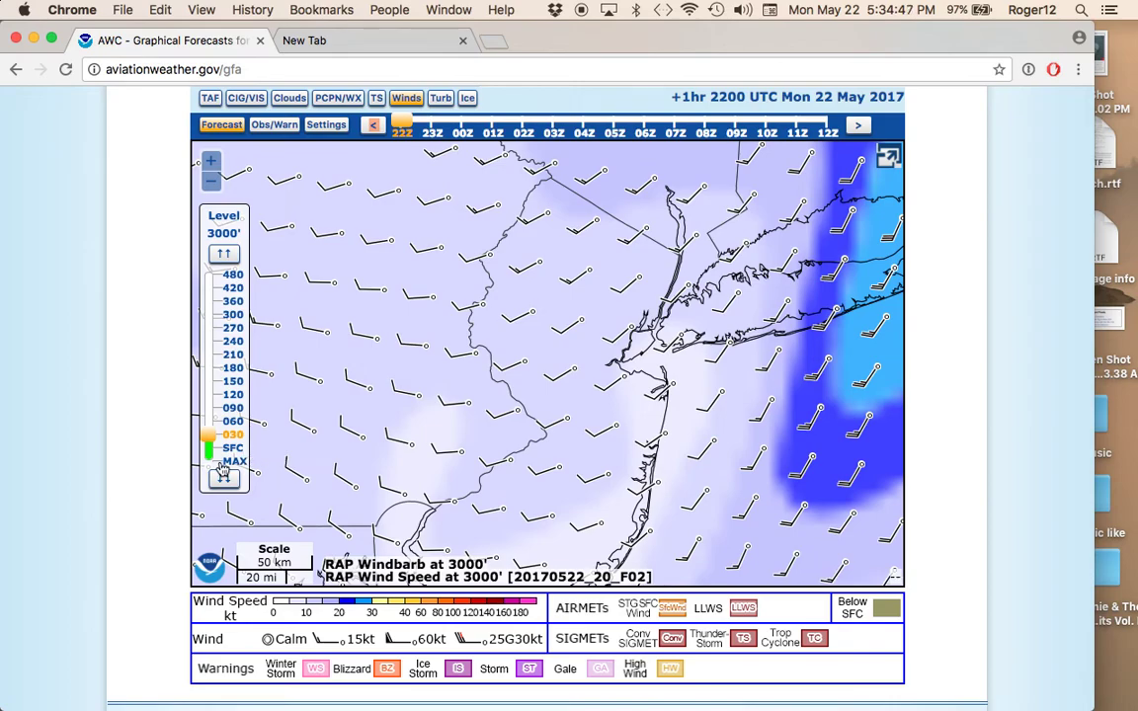
left_click(225, 255)
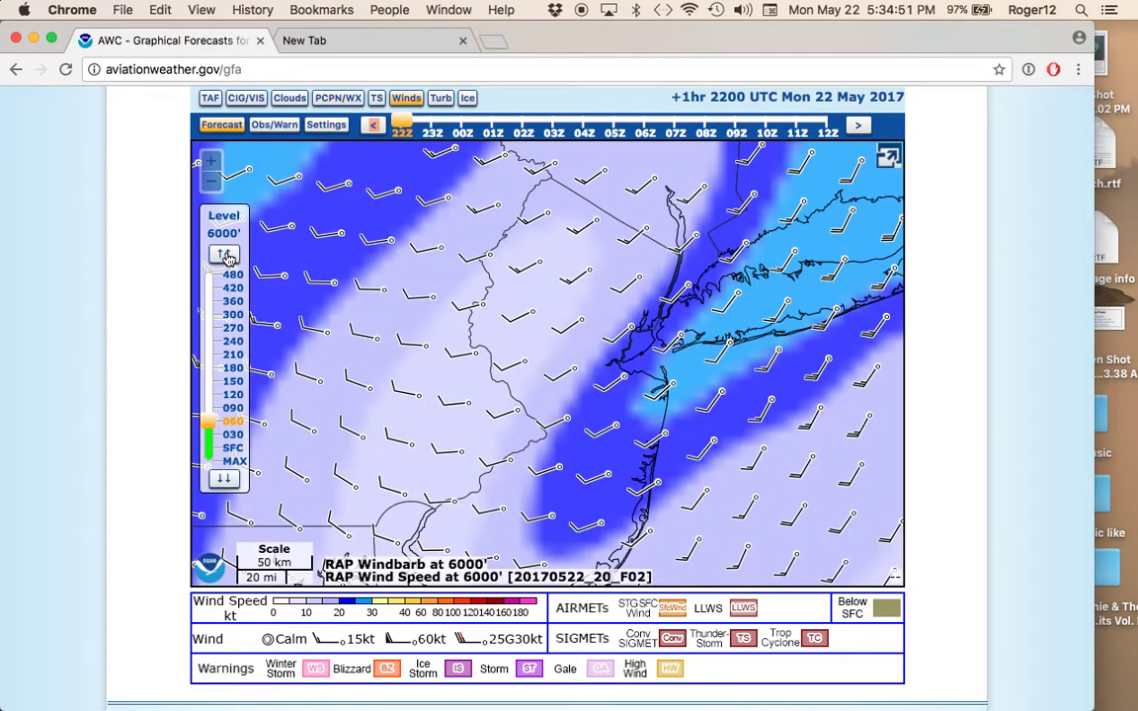
left_click(224, 255)
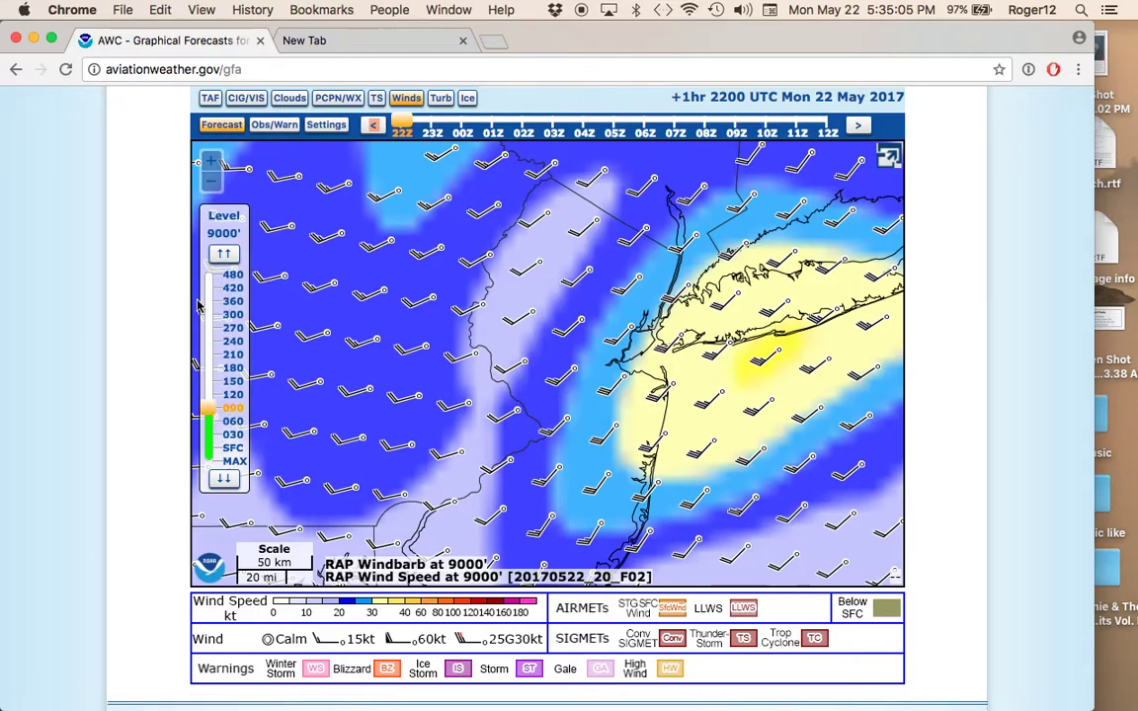
left_click(441, 101)
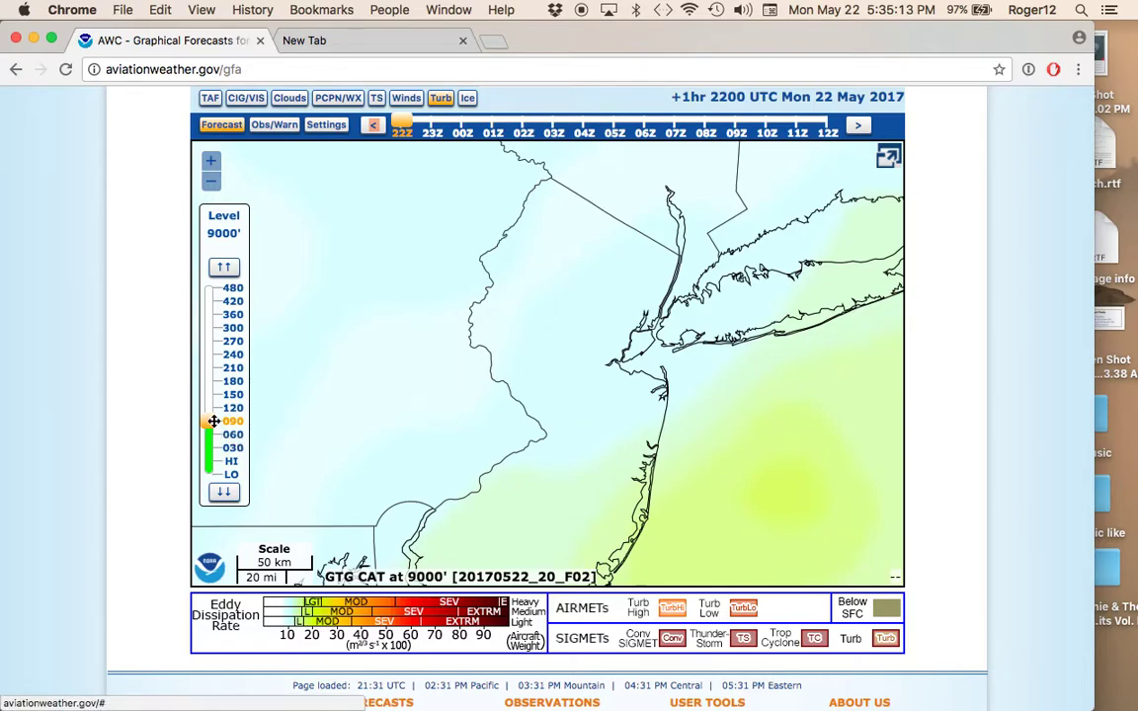
- Check turbulence at 6000 ft, FL240, FL300, 12000 ft and FL480, then switch to icing
left_click_drag(209, 422, 214, 434)
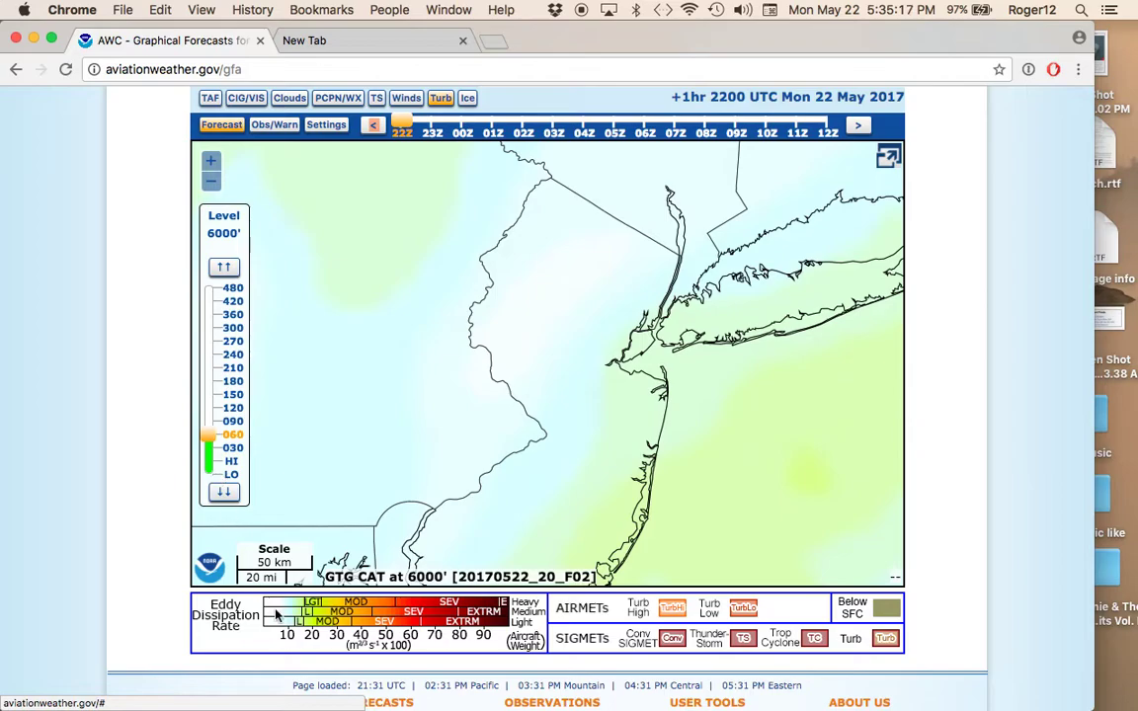
left_click_drag(210, 434, 211, 354)
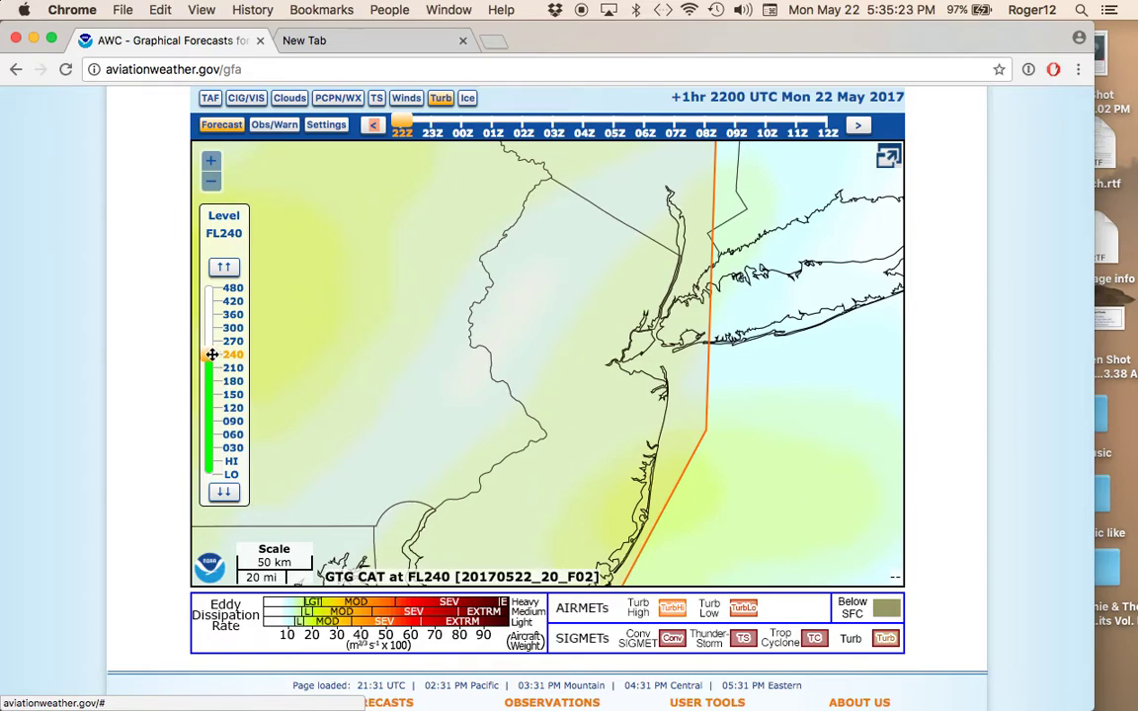
left_click_drag(212, 353, 211, 475)
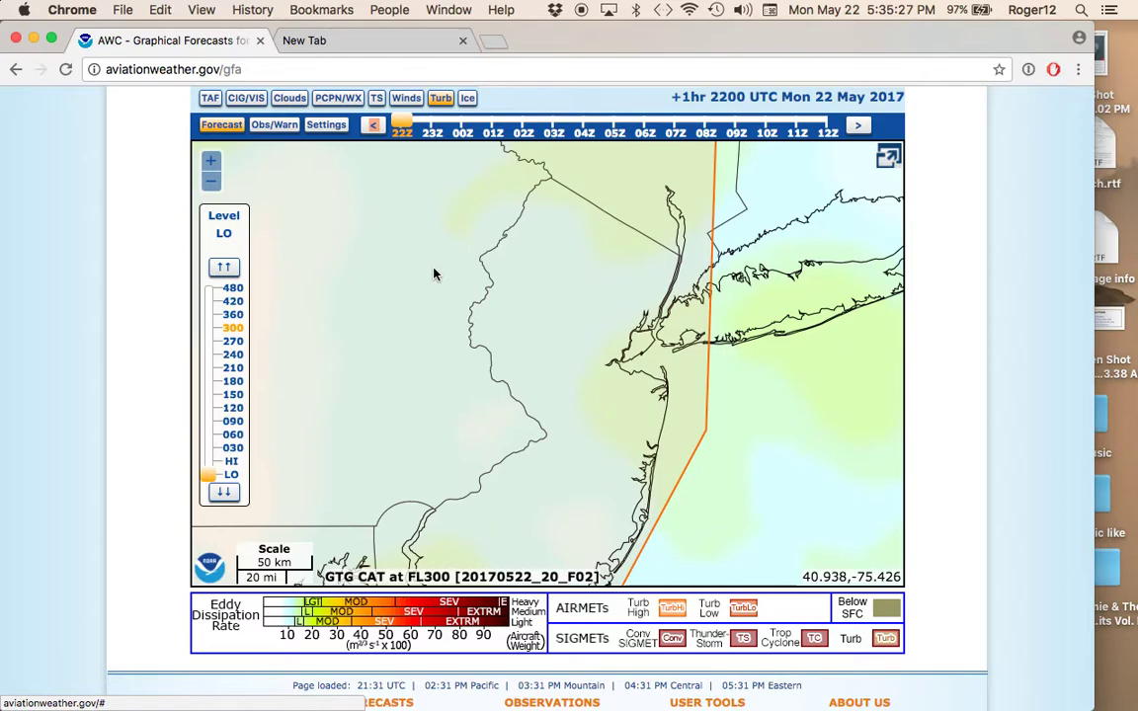
key("End")
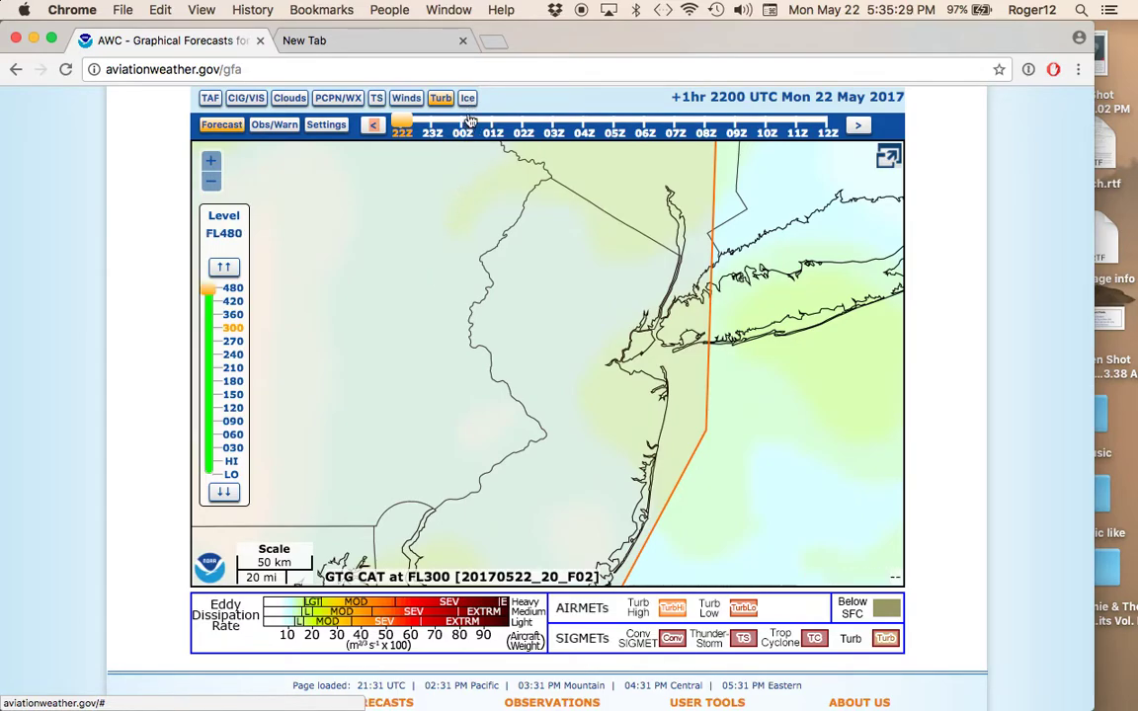
left_click(468, 98)
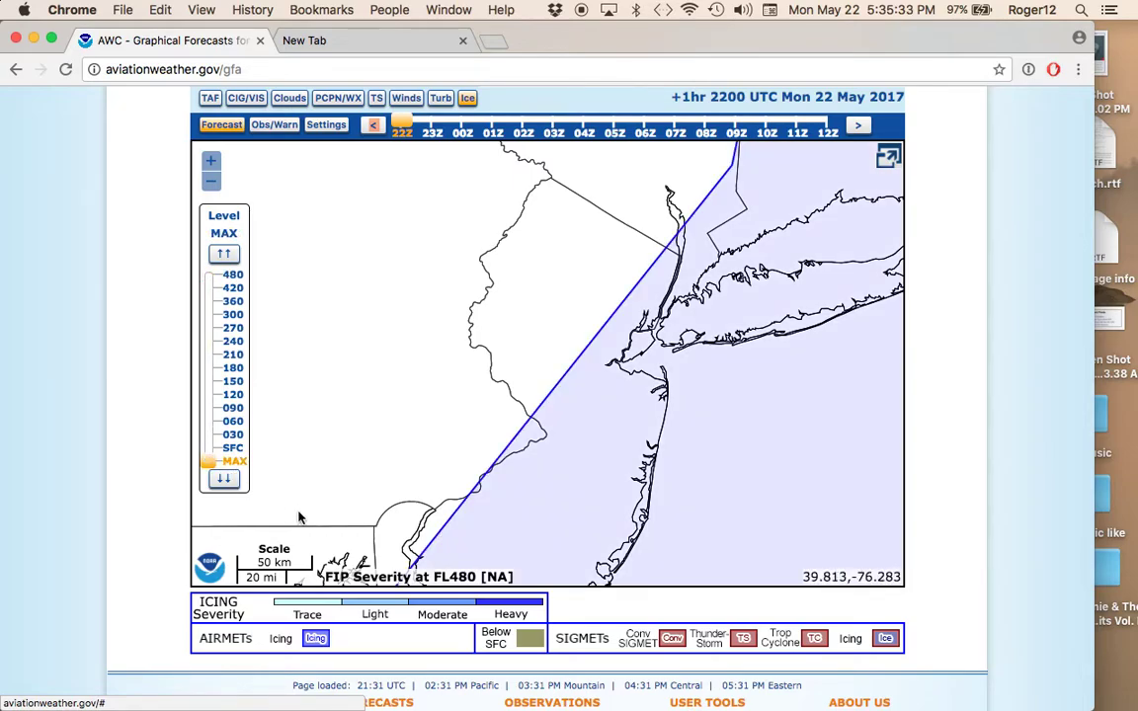
- View FIP icing severity at MAX, then 3000 ft, then 15000 ft
left_click(213, 458)
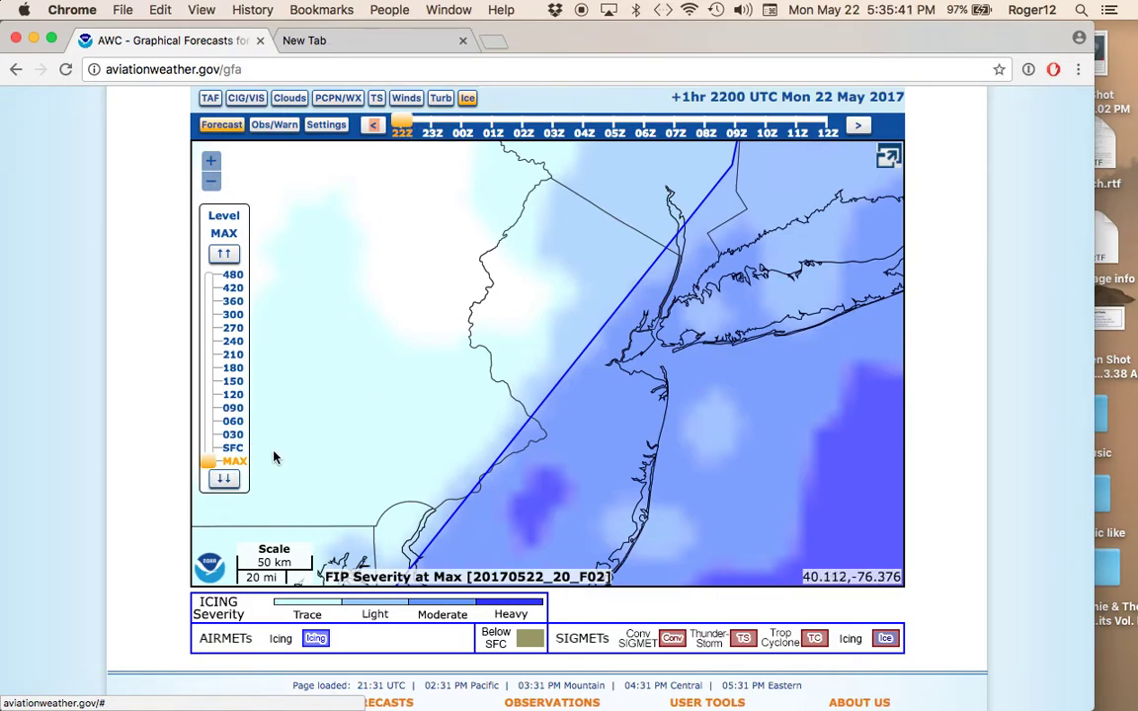
left_click_drag(208, 461, 214, 390)
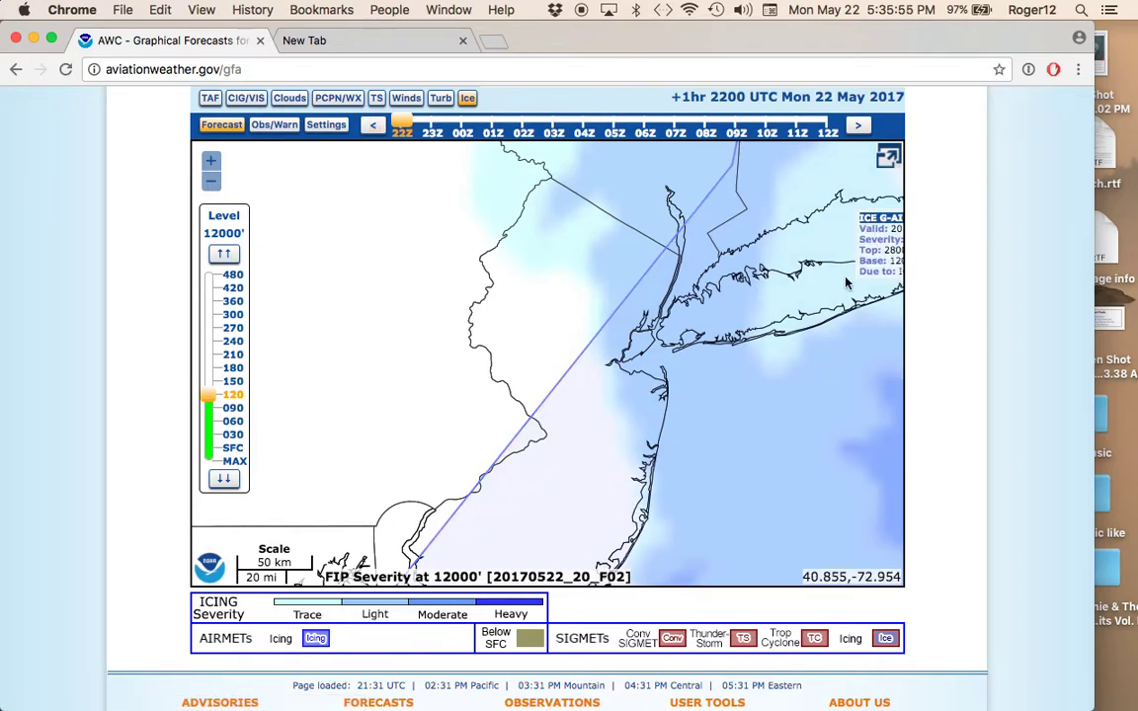
right_click(764, 369)
left_click(712, 371)
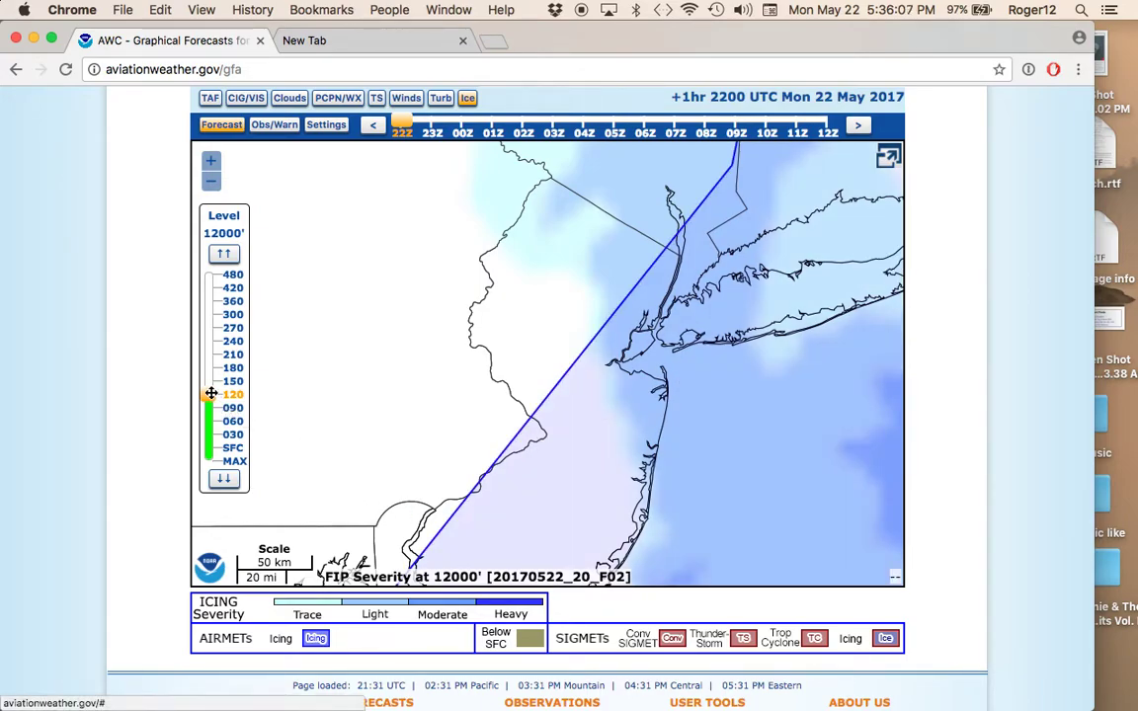
left_click_drag(210, 393, 209, 377)
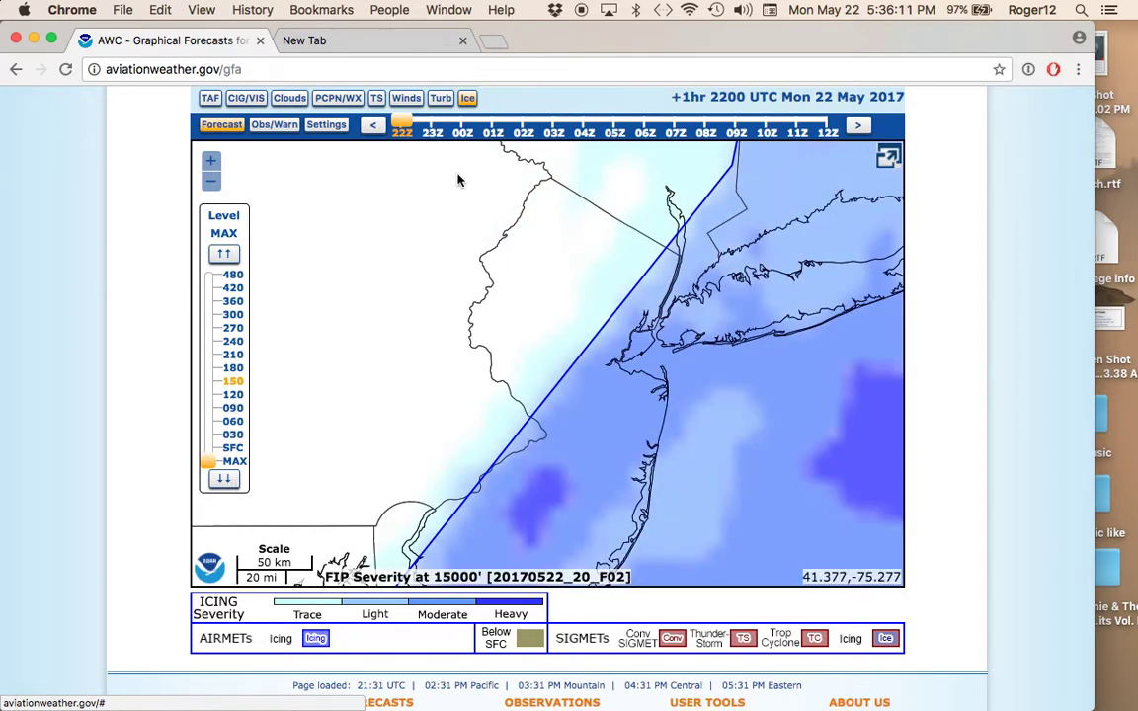
left_click(274, 126)
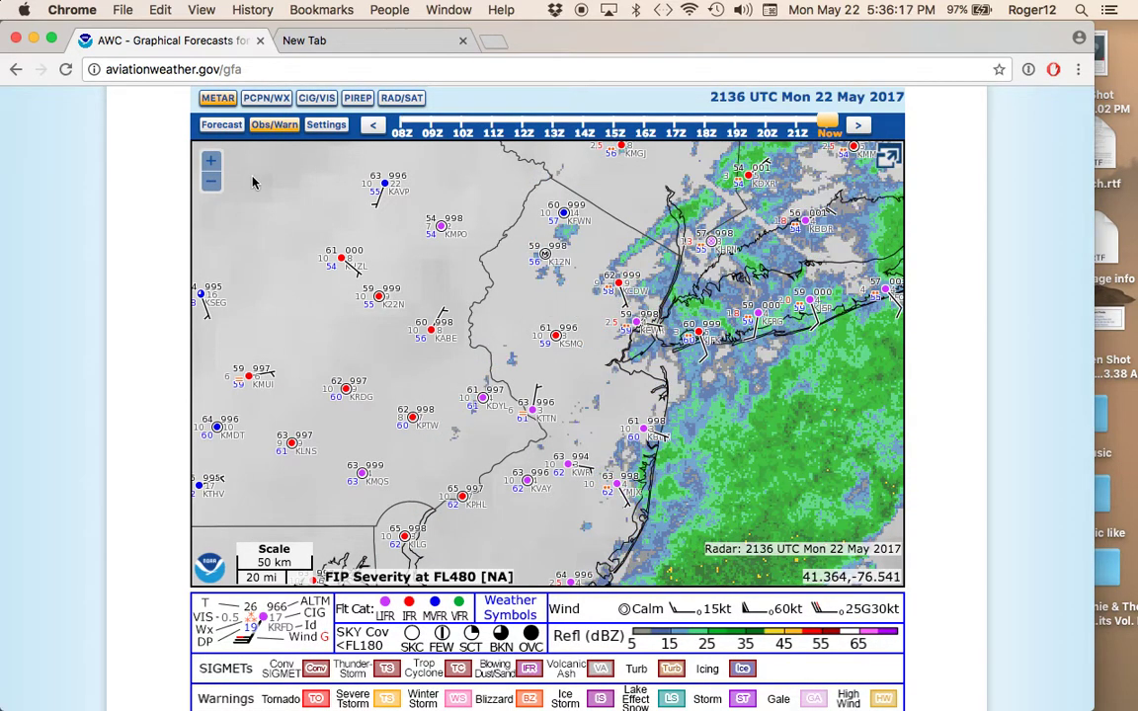
left_click(223, 125)
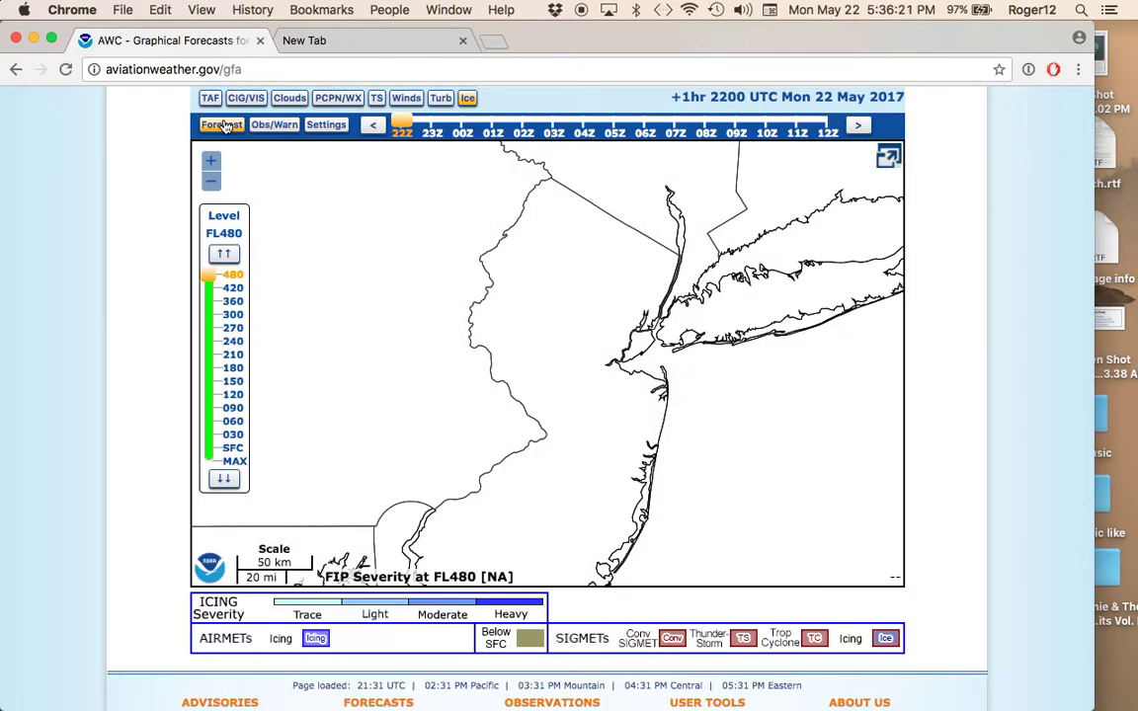